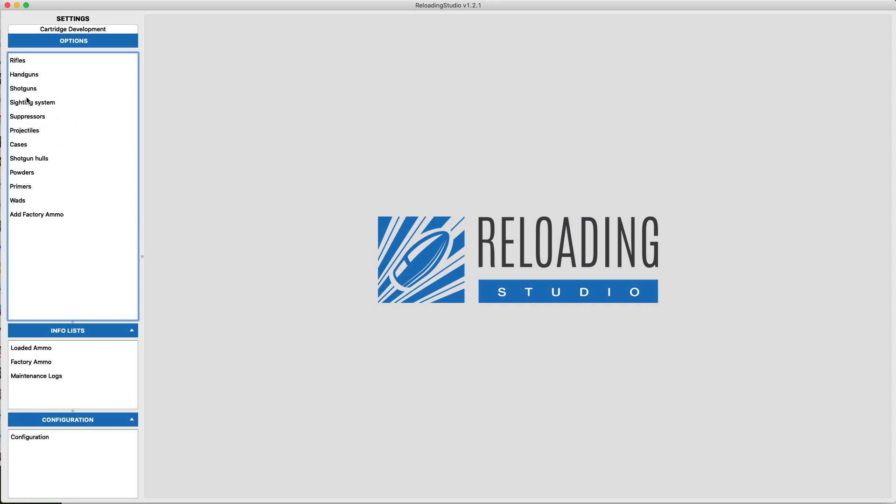
Open the rifle records and examine the Tikka-tac rifle's details, including its name and sighting system.
click(21, 64)
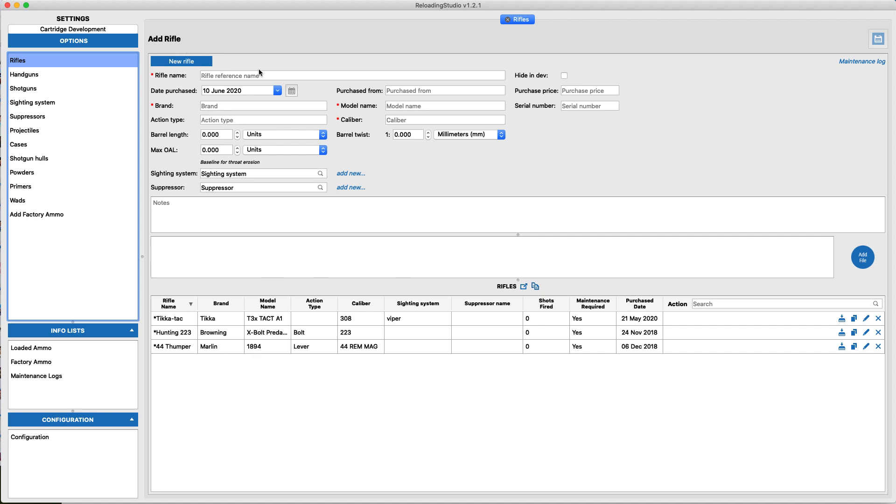
click(182, 320)
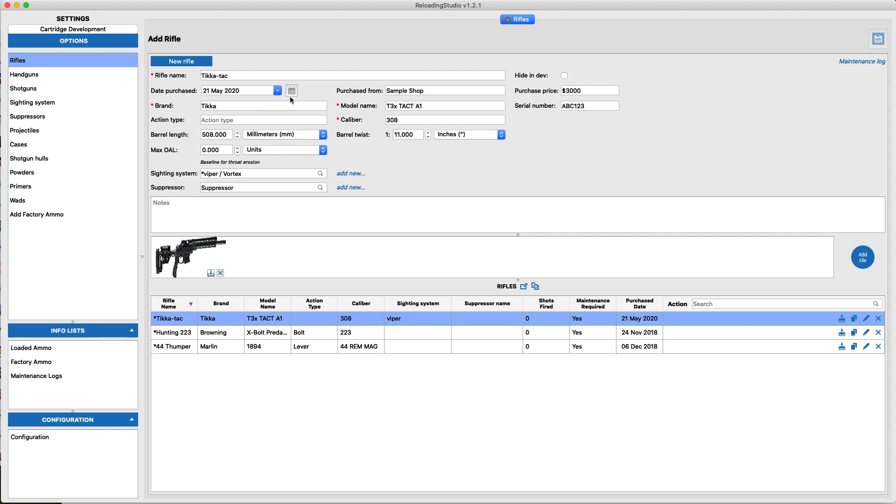
click(230, 76)
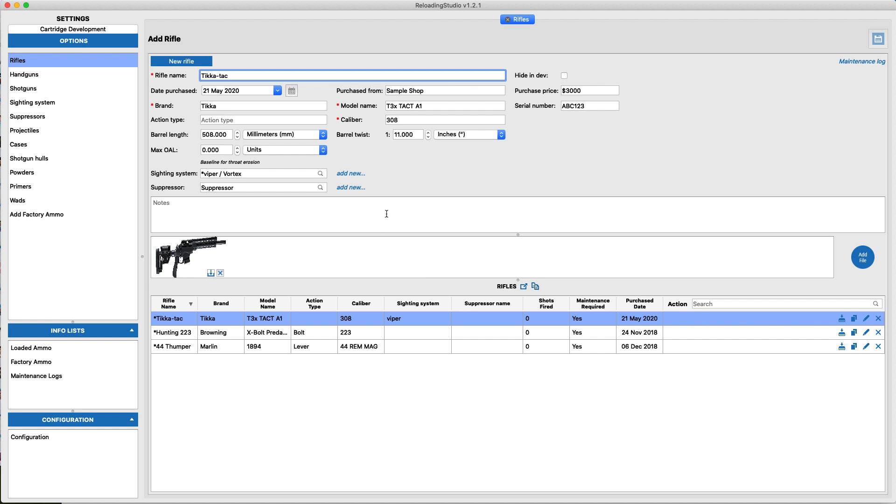
click(238, 174)
click(560, 177)
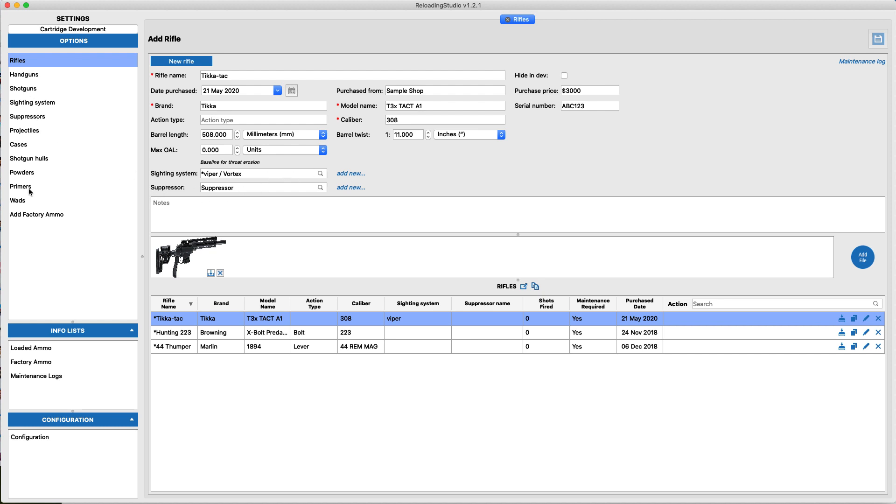
View the forms for adding a new sighting system and a new suppressor from the Tikka-tac record, returning to the rifle.
click(348, 174)
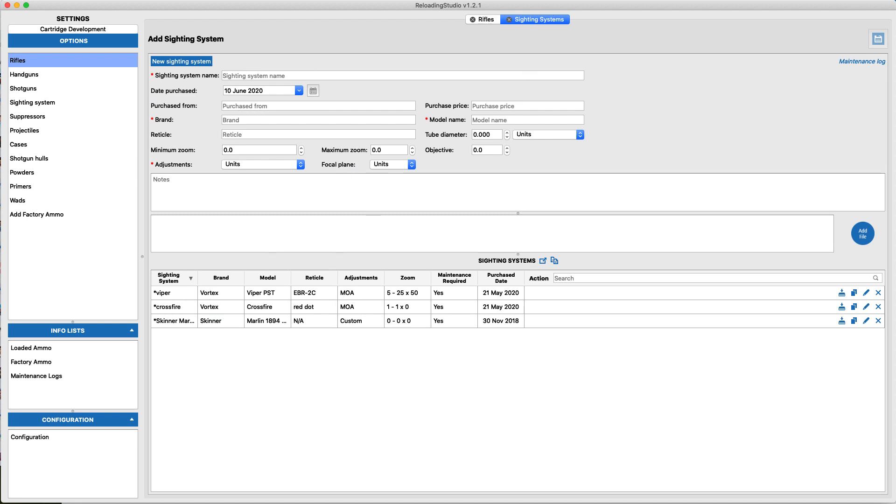
click(480, 19)
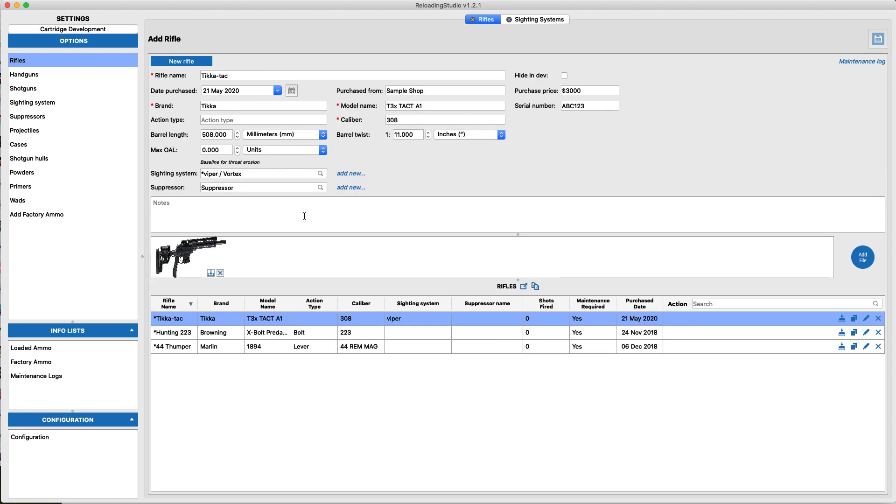
click(355, 188)
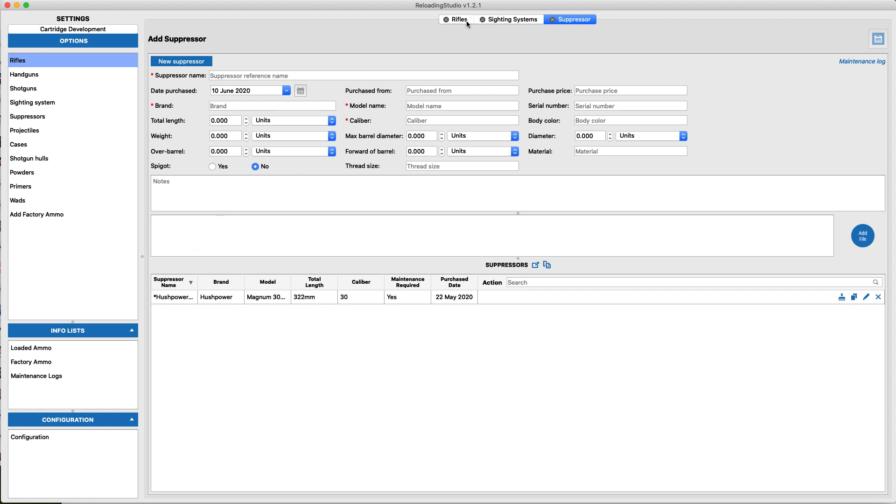
click(459, 20)
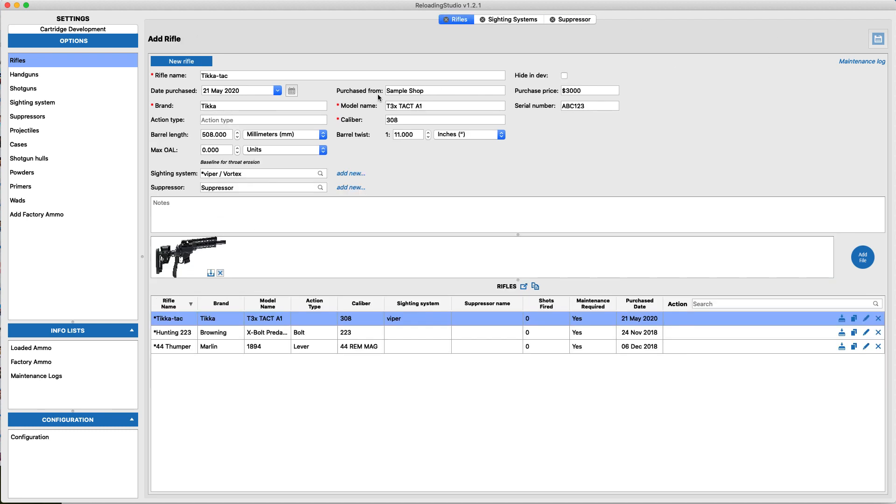
Assign the Hushpower-30 / Hushpower suppressor to the Tikka-tac rifle and save the changes.
click(296, 187)
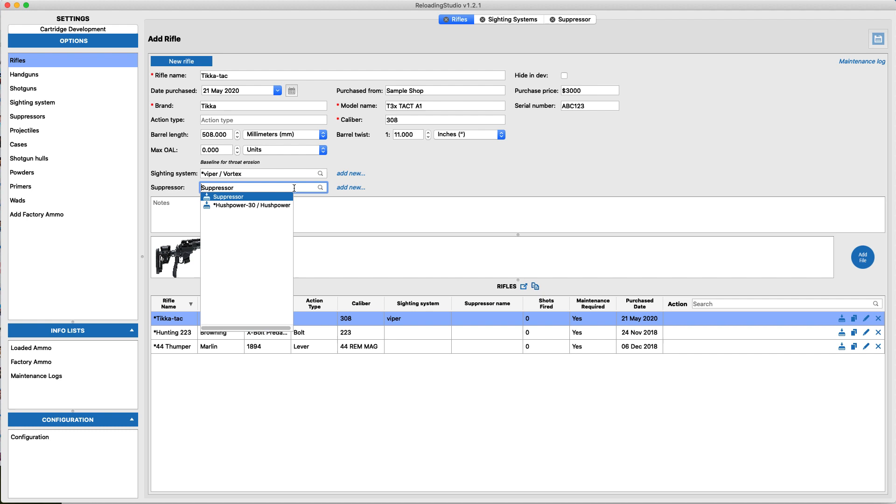
click(275, 206)
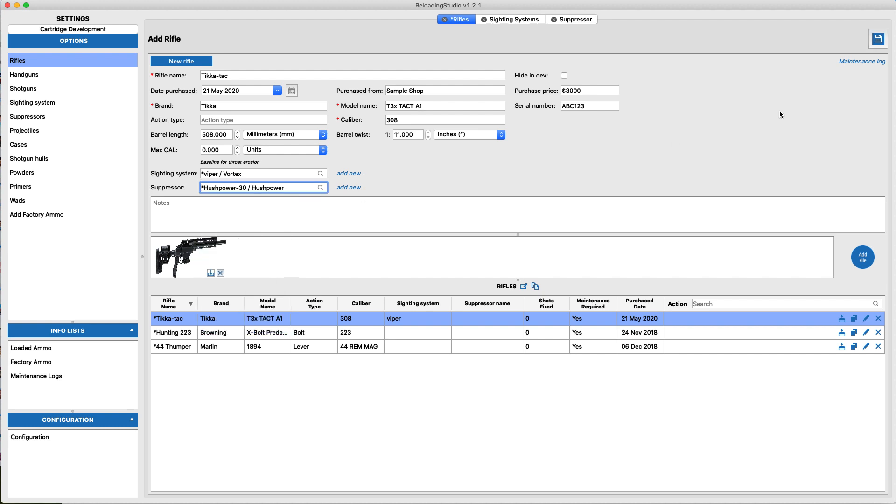
click(877, 42)
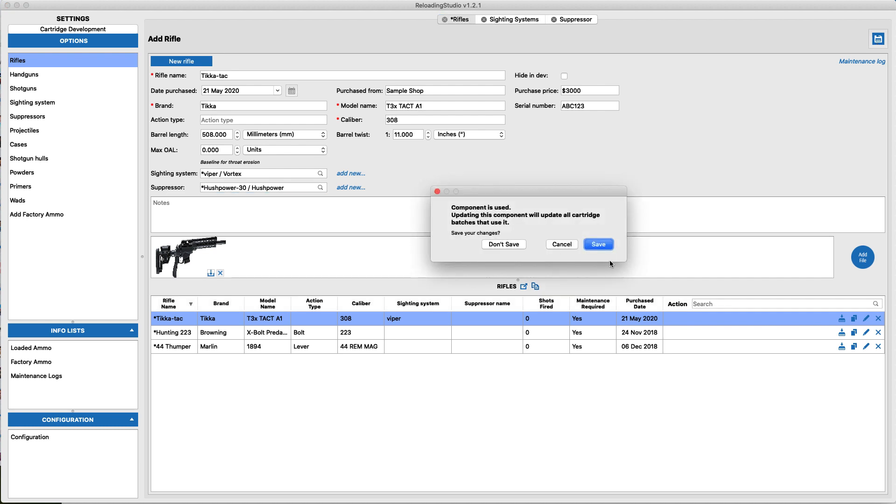
click(598, 244)
Look through the handgun, sighting system and suppressor settings.
click(24, 73)
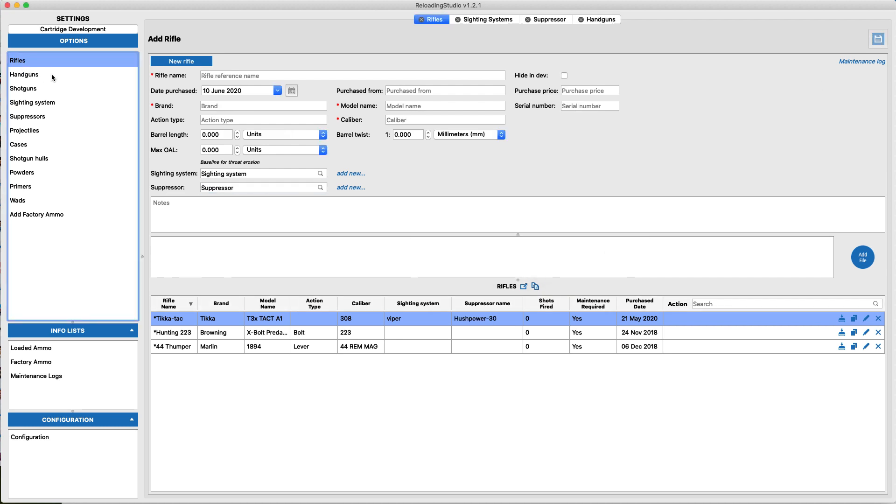
click(32, 105)
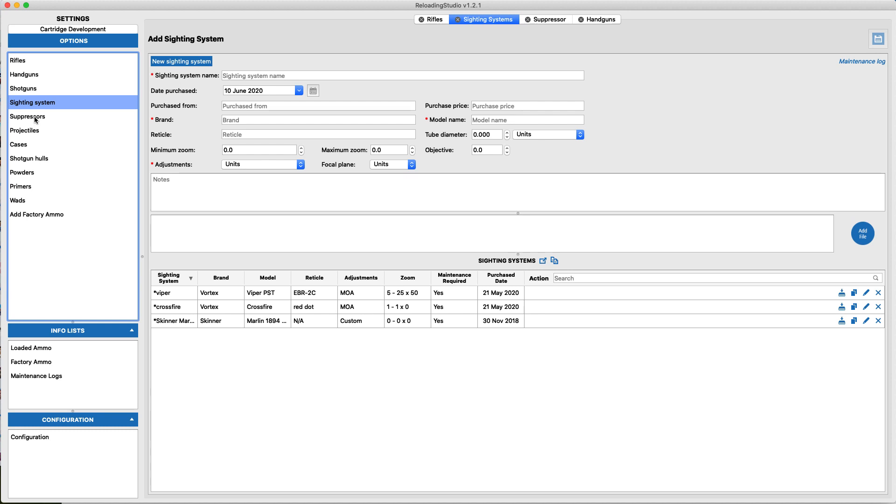
click(36, 117)
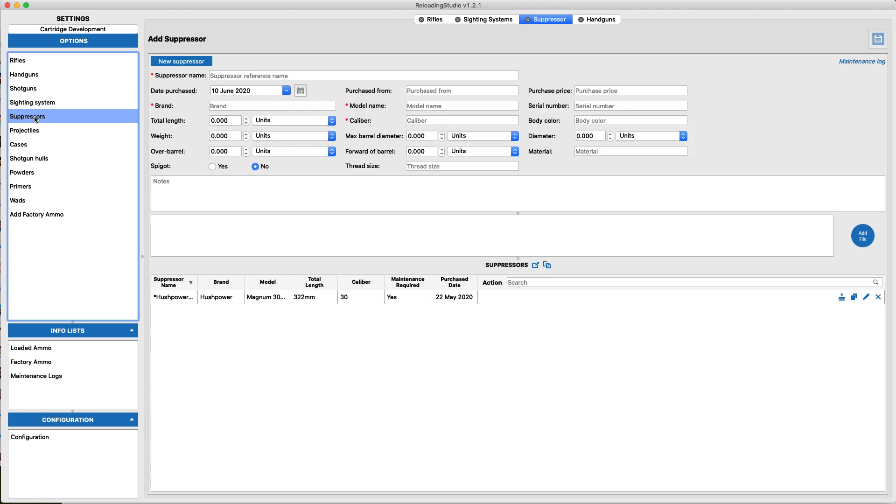
Close all the open component pages.
right_click(464, 20)
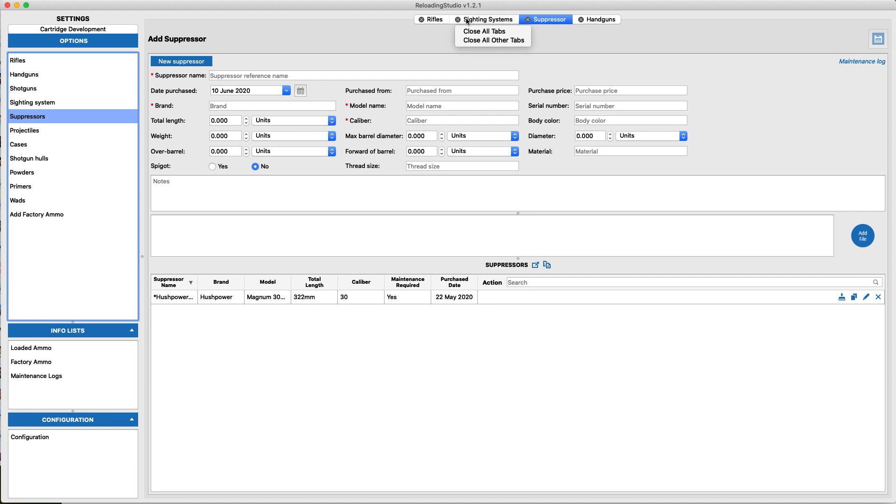
click(484, 42)
click(488, 21)
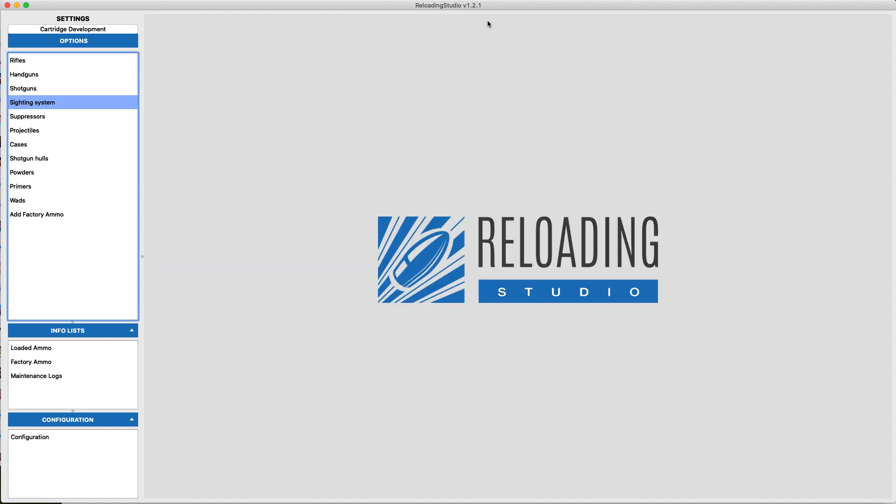
Examine the lee-slug-78-001 and 9mm projectile batches and view the diameter measurement window of the 9mm batch.
click(35, 133)
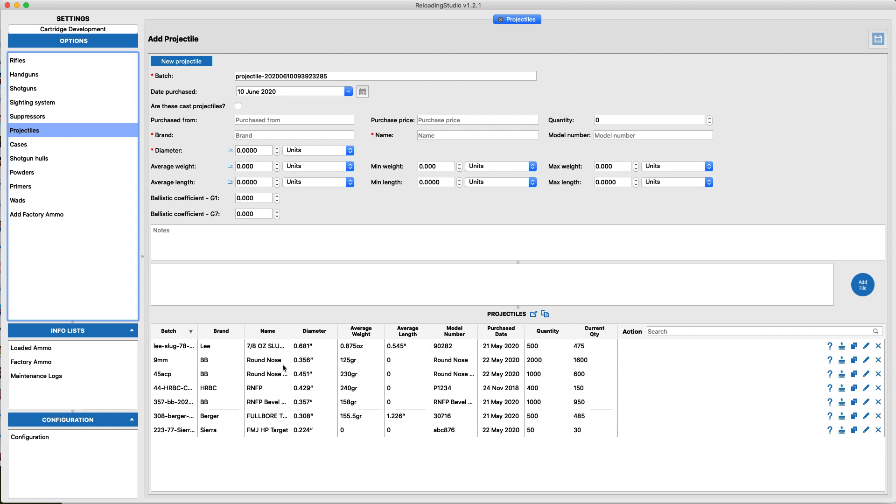
click(279, 346)
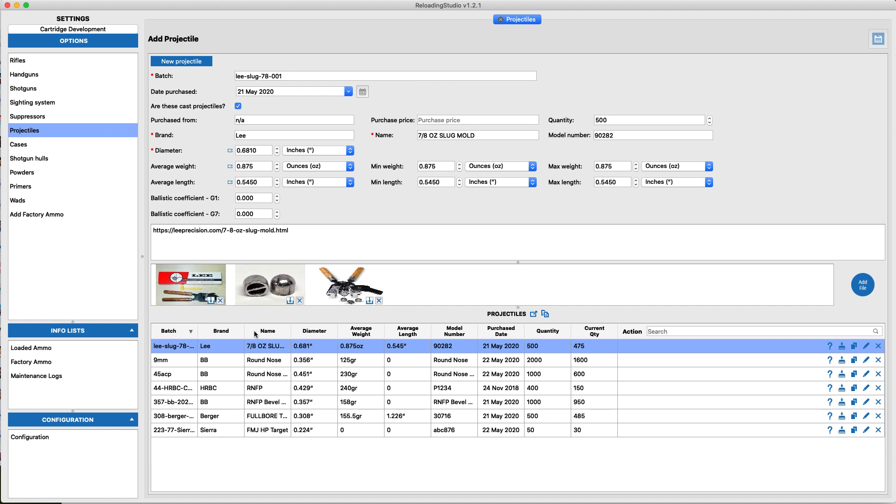
click(159, 361)
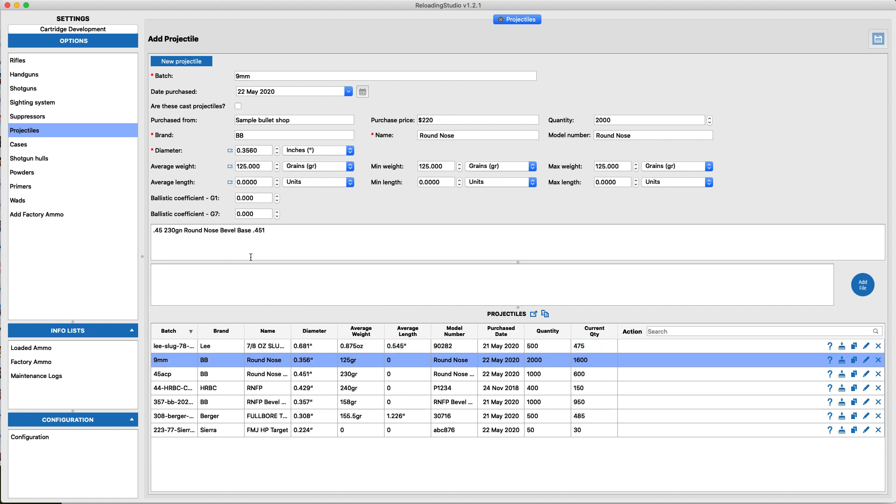
click(230, 151)
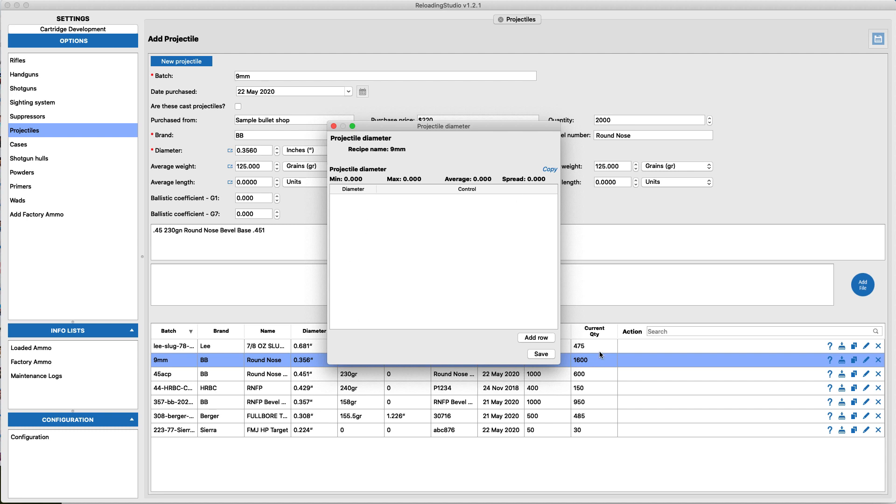
click(334, 127)
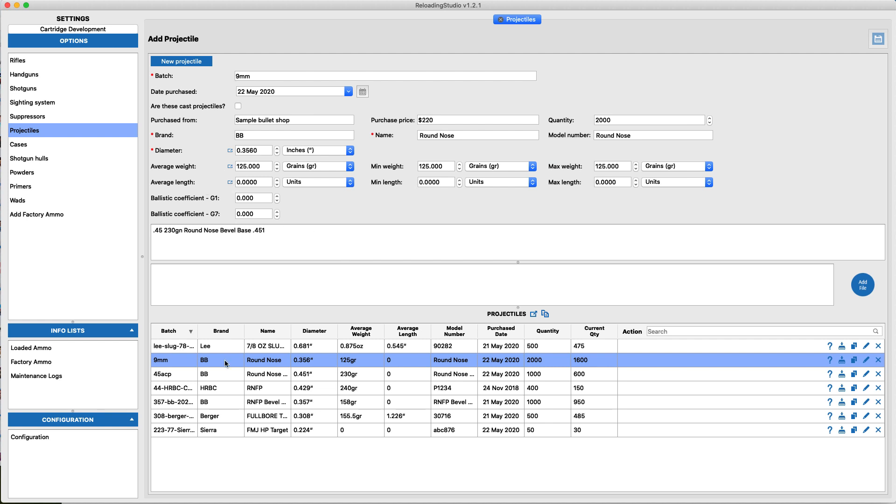
Open the case settings and view the measurement windows for case weight and case length.
click(40, 149)
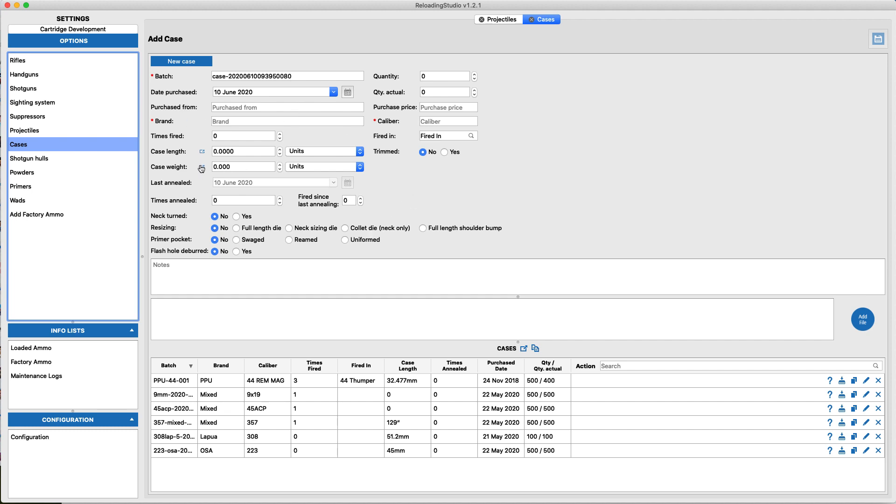
click(201, 168)
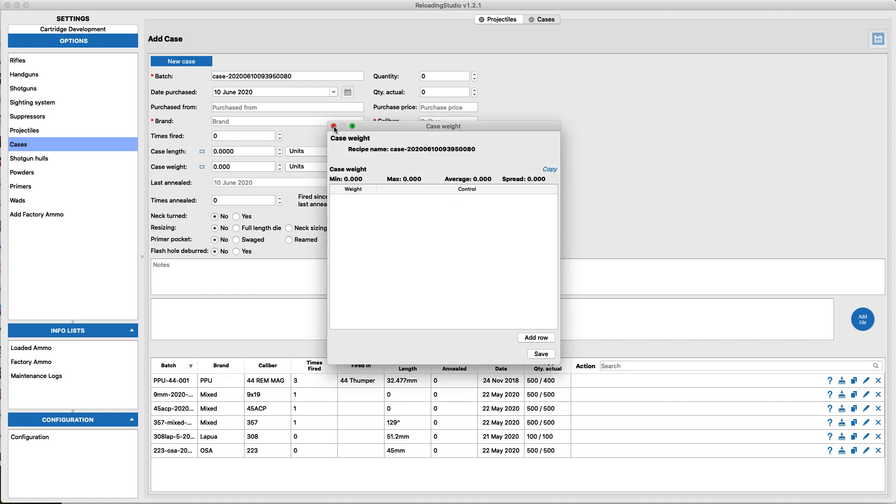
click(334, 126)
click(202, 152)
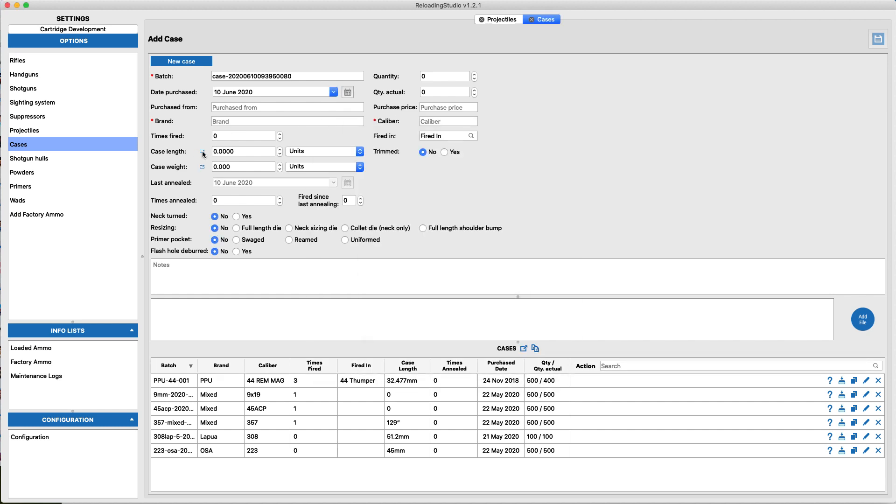
click(333, 126)
Look through the settings for shotgun hulls, powders, primers, wads and factory ammo.
click(23, 159)
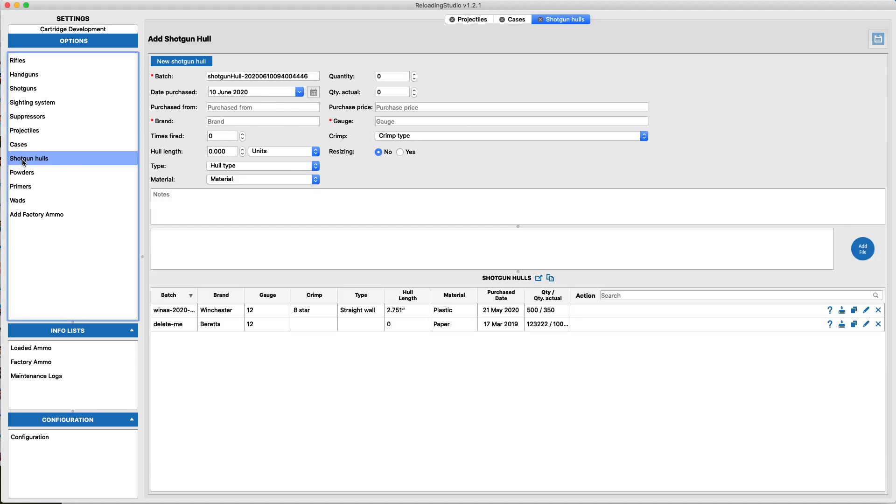
click(23, 173)
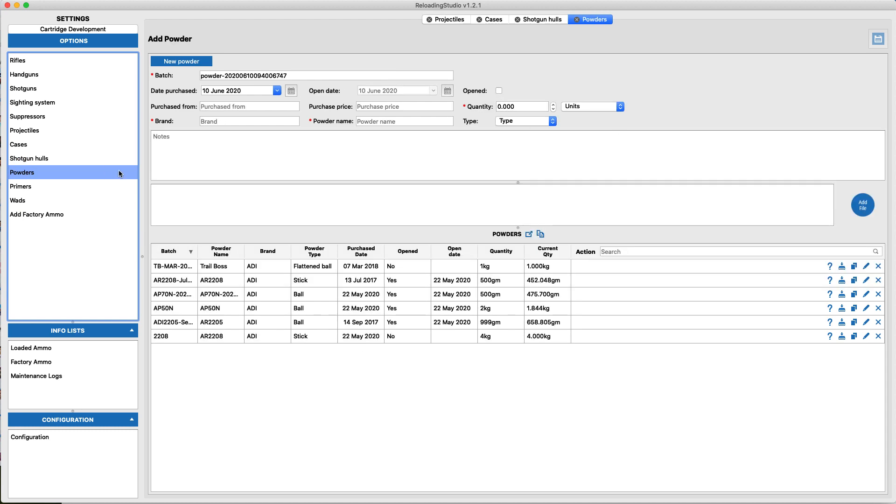
click(22, 186)
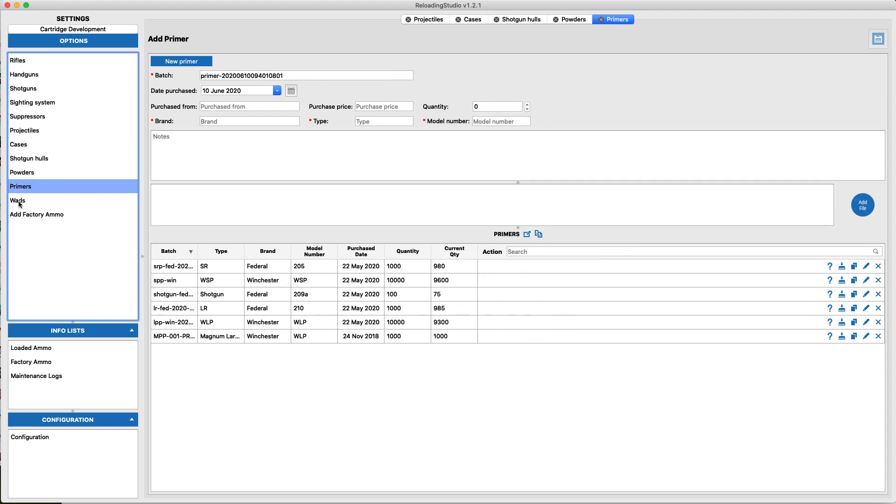
click(20, 201)
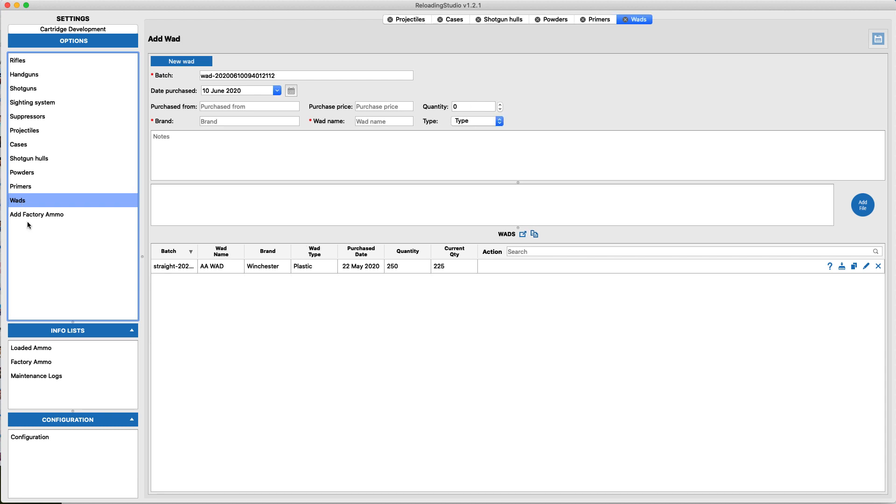
click(27, 215)
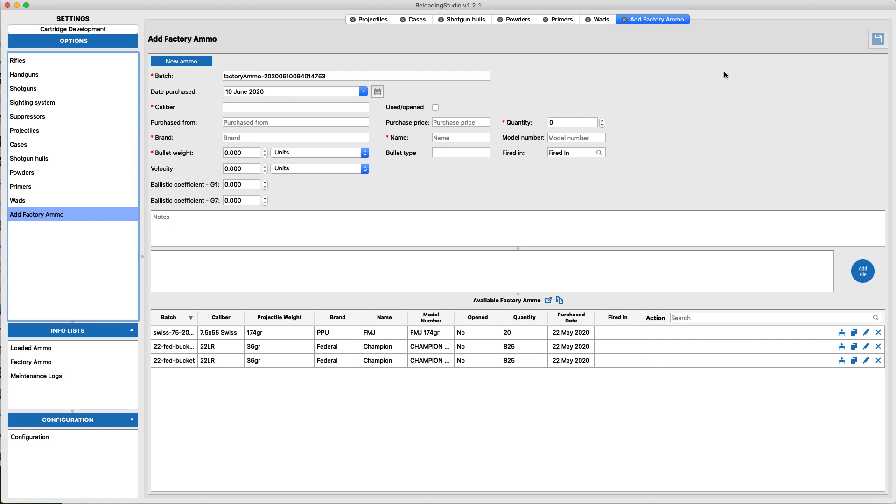
Close every page except Add Factory Ammo and switch from the settings to cartridge development.
right_click(656, 20)
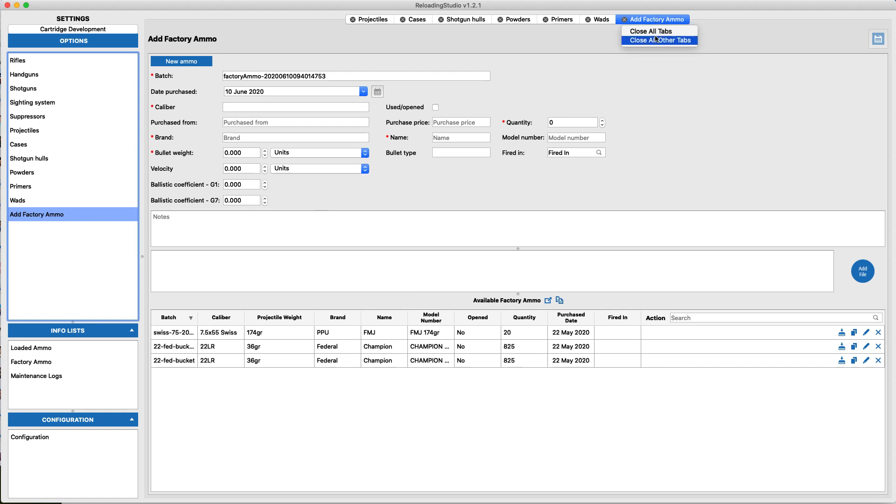
click(658, 40)
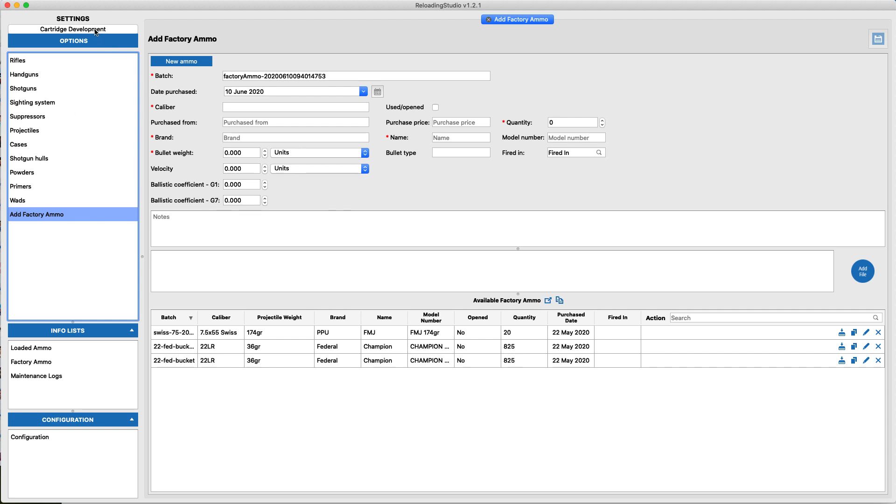
click(65, 30)
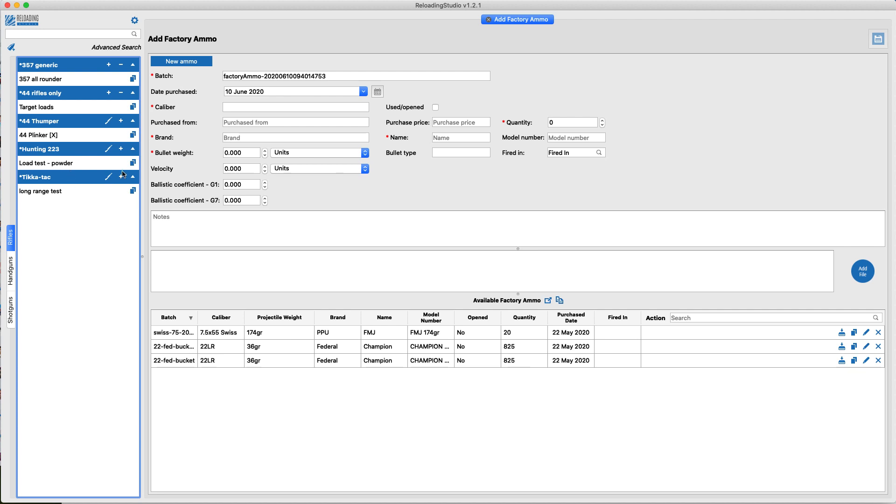
Create a new generic rifle category and add a new cartridge development group to it.
click(12, 47)
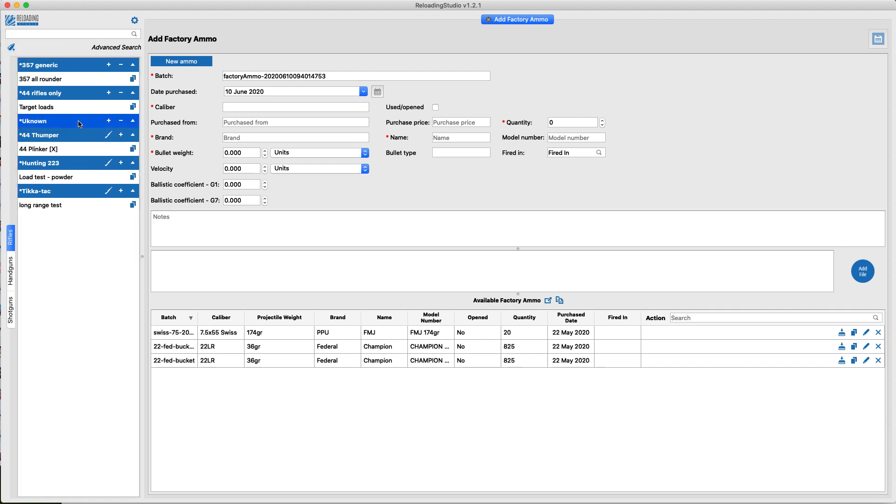
click(109, 121)
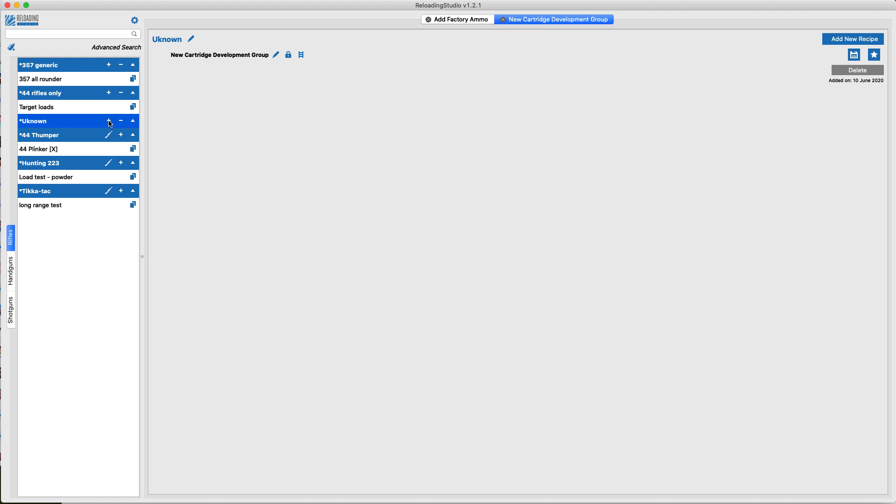
Rename the new Uknown rifle category as "All my 1911's" and save it.
click(192, 41)
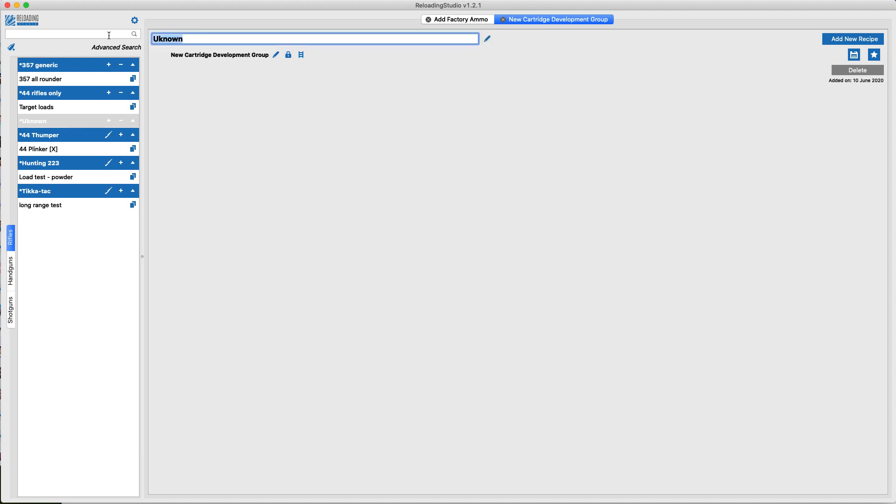
text(All my 1911's)
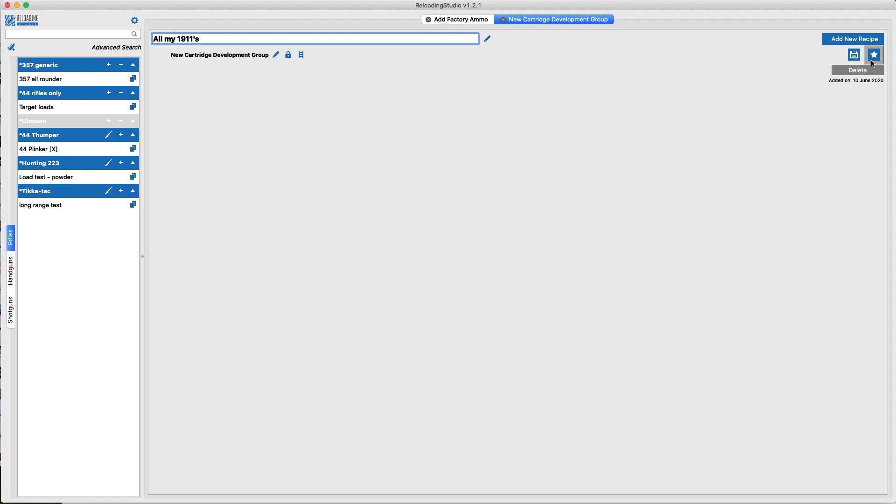
click(854, 55)
Rename the category's new cartridge development group as "range ammo" and add a new recipe to it.
click(275, 55)
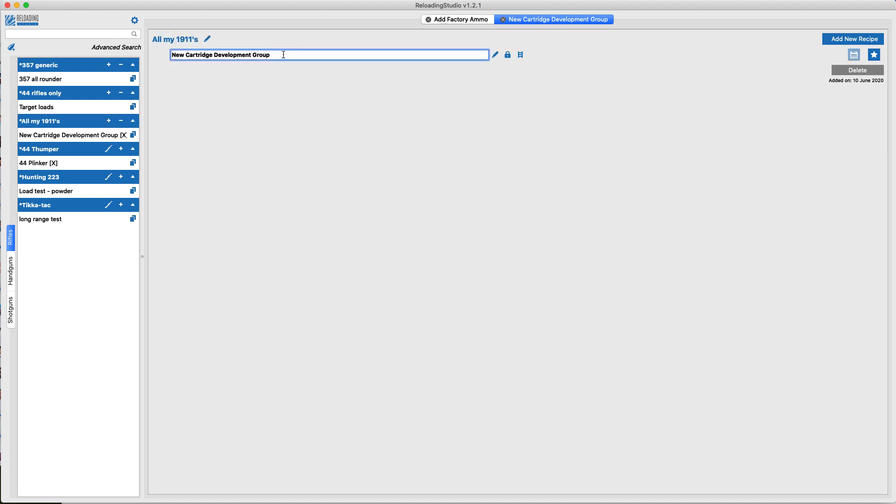
key(super+a)
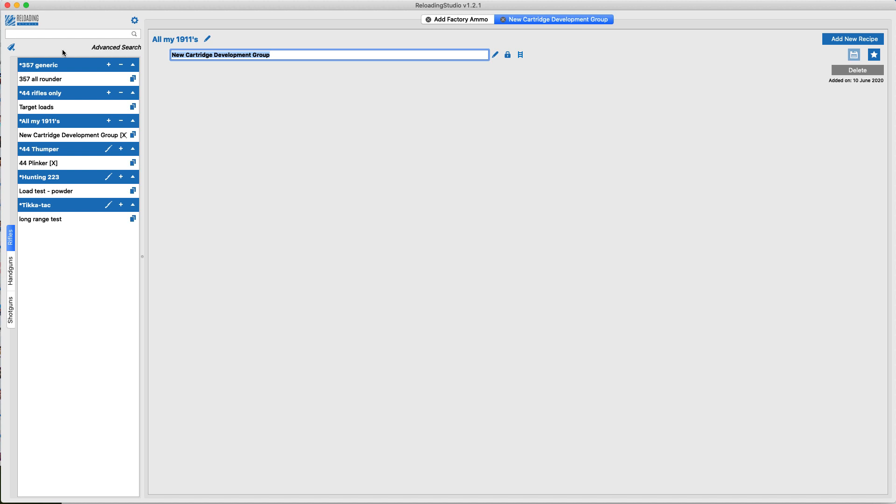
text(range ammo)
key(Return)
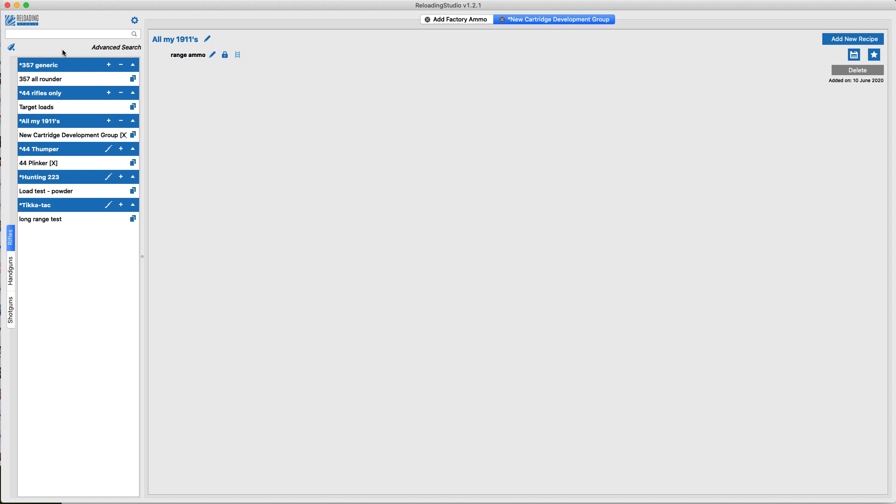
click(860, 39)
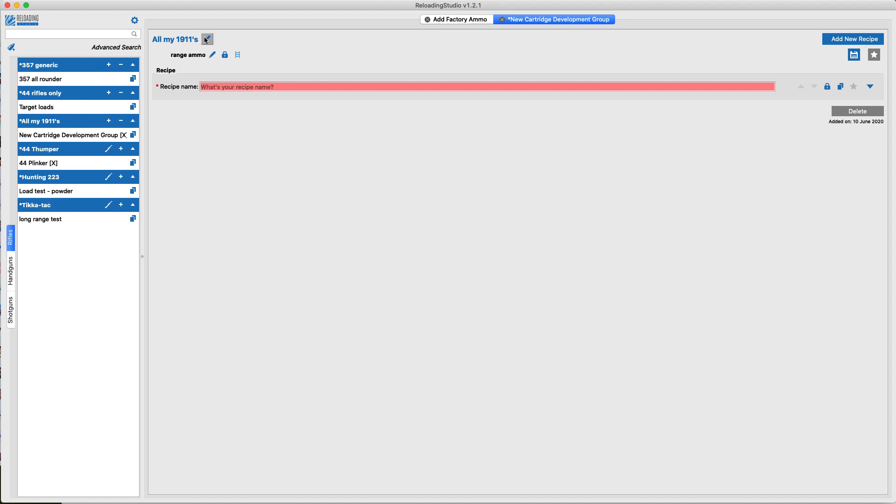
Check the handgun categories, return to the rifles and permanently delete the All my 1911's category with its data.
click(10, 275)
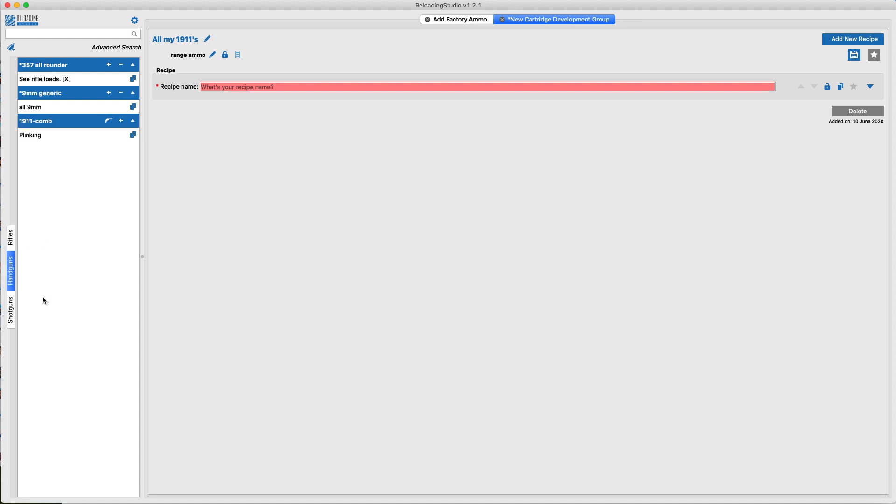
click(13, 239)
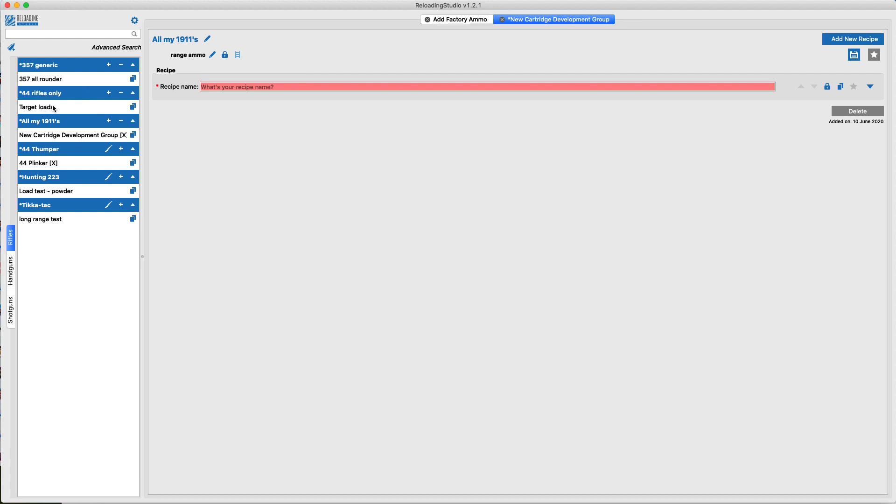
click(64, 120)
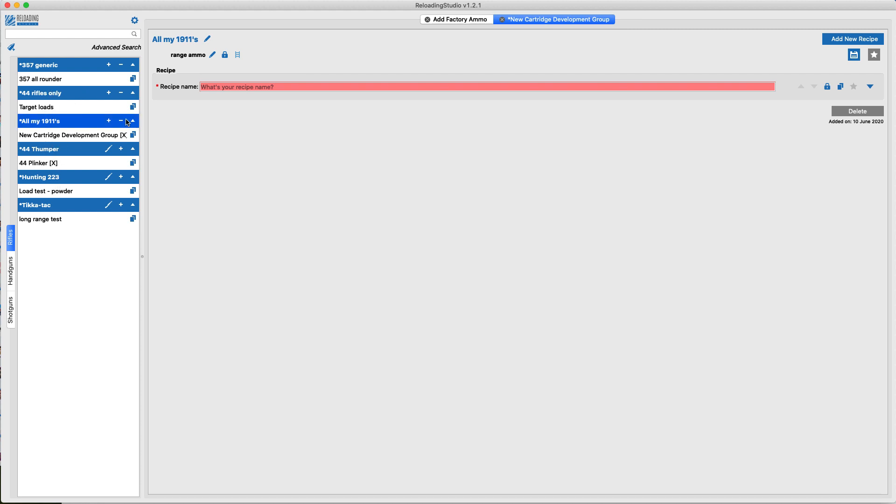
click(120, 121)
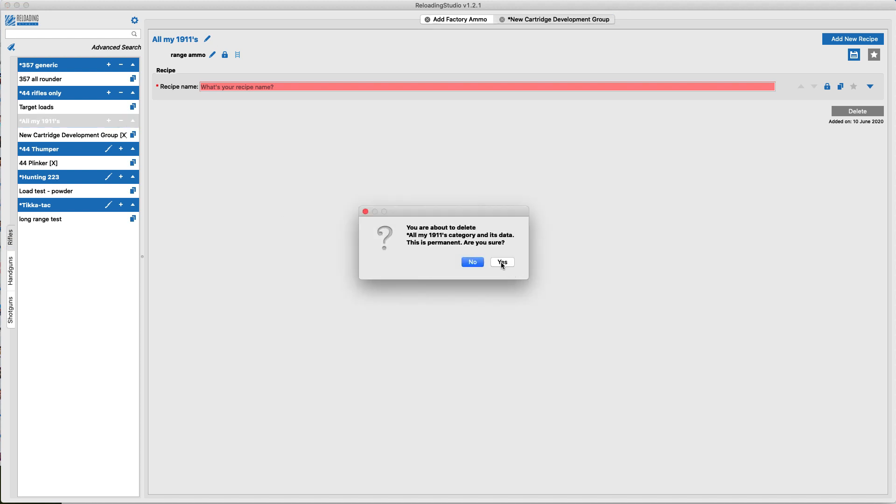
click(500, 262)
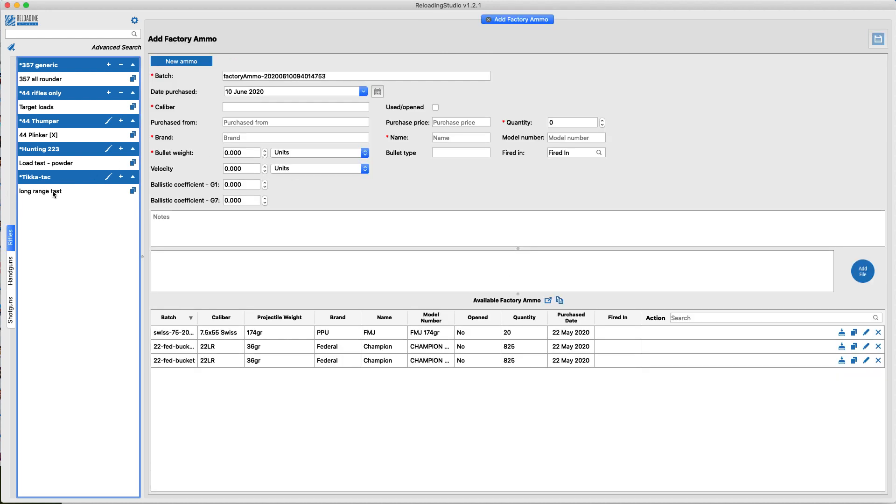
Open the long range test group of the Tikka-tac rifle and add a new recipe to it.
click(43, 179)
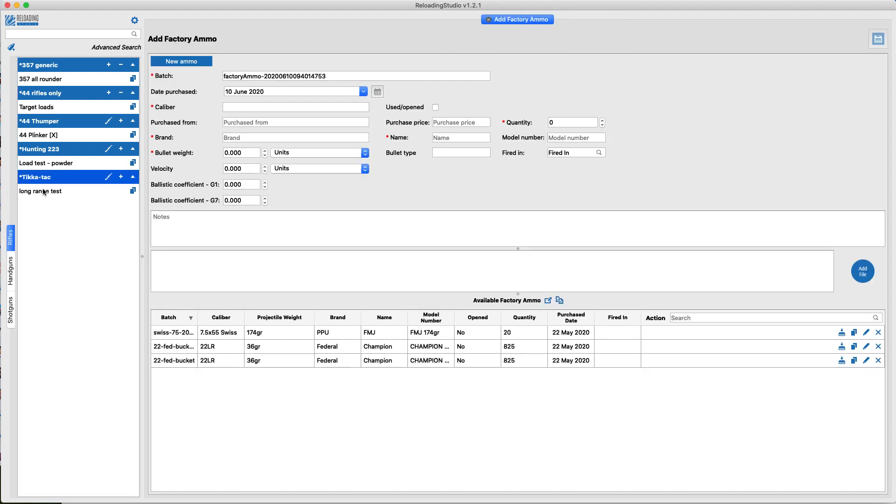
click(43, 190)
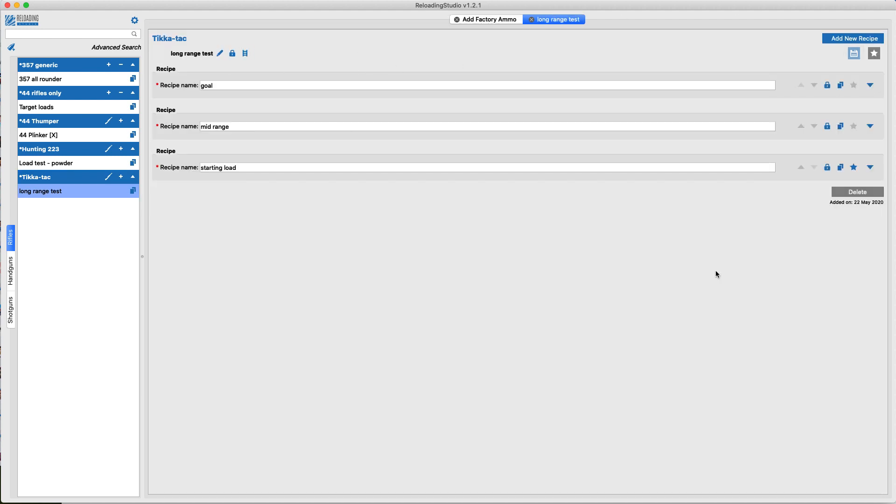
click(869, 85)
click(866, 86)
click(841, 42)
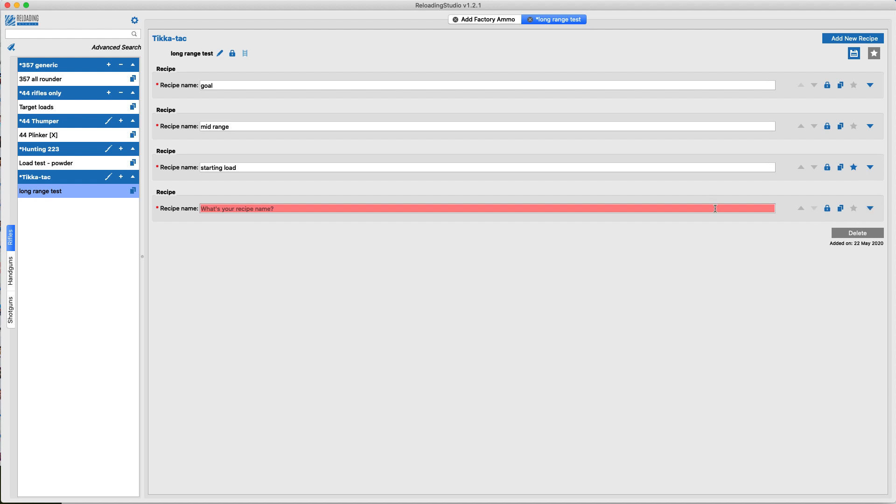
click(834, 169)
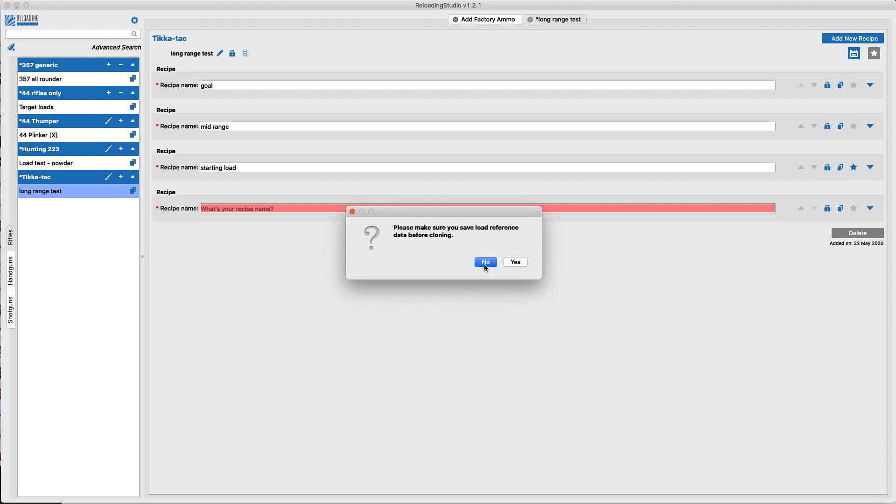
click(483, 261)
Set the new recipe's charge weight to 1 gram, name it "adsdas" and save it.
click(861, 212)
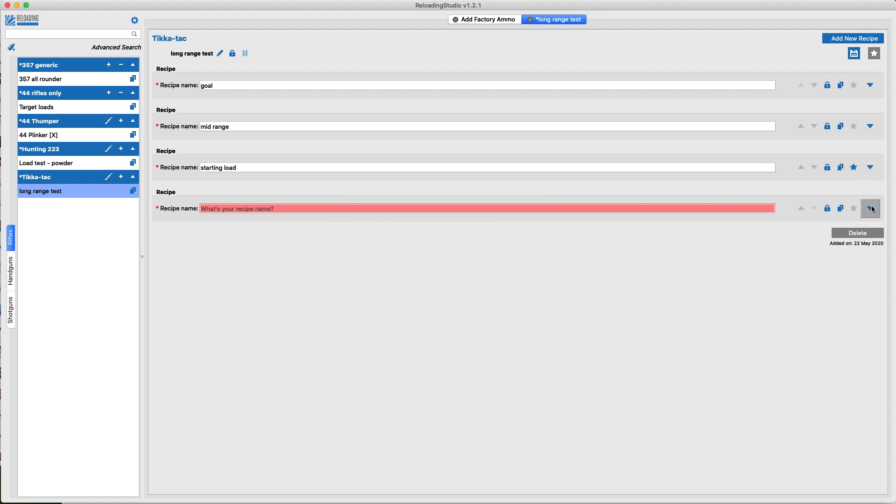
click(259, 300)
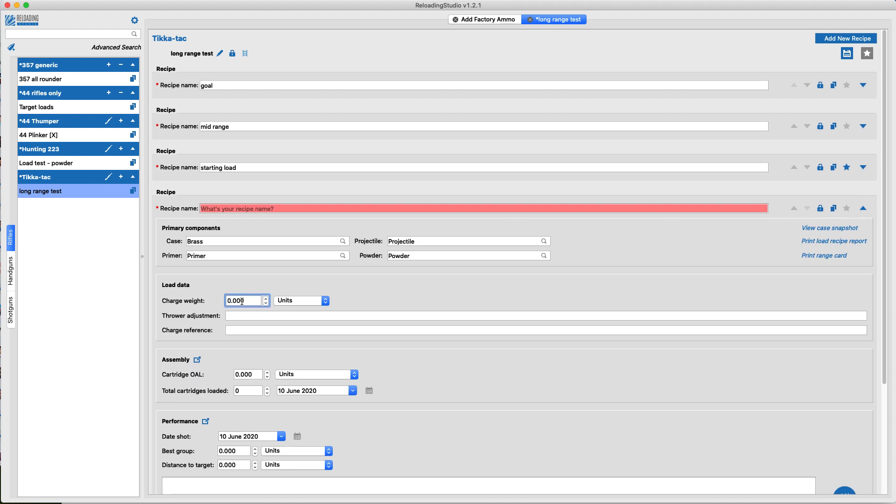
double_click(241, 301)
text(1)
click(282, 301)
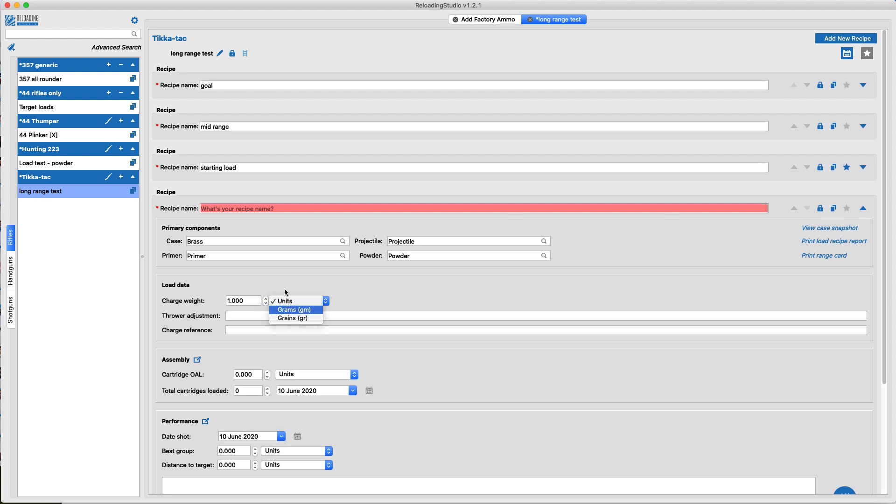
click(294, 309)
click(288, 208)
text(adsdas)
scroll(823, 404, down, 3)
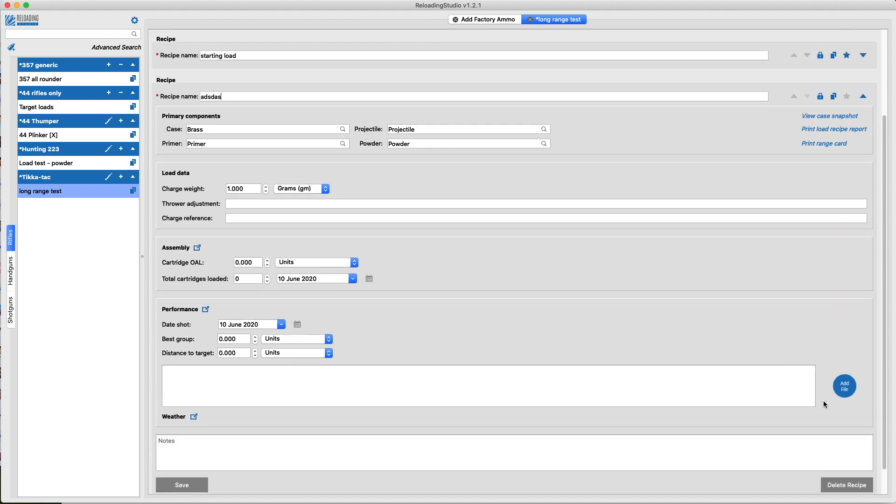
click(183, 485)
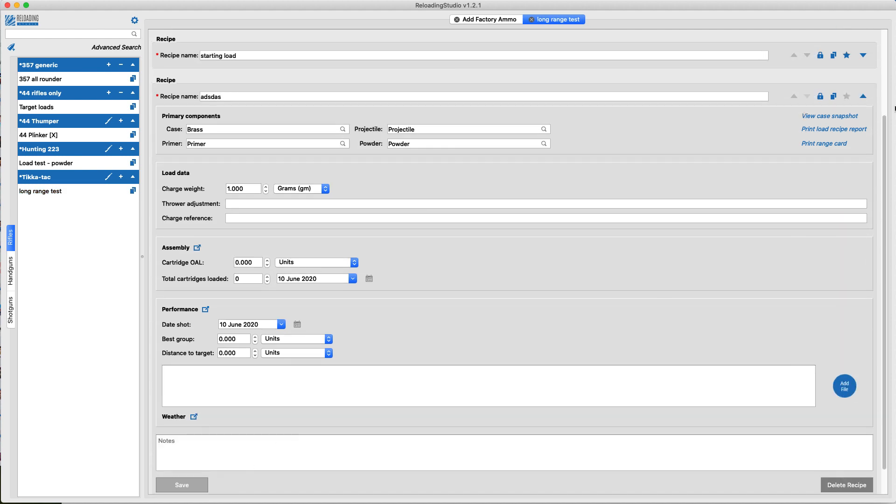
Collapse the adsdas recipe and clone it within the long range test group.
scroll(860, 136, up, 3)
click(862, 178)
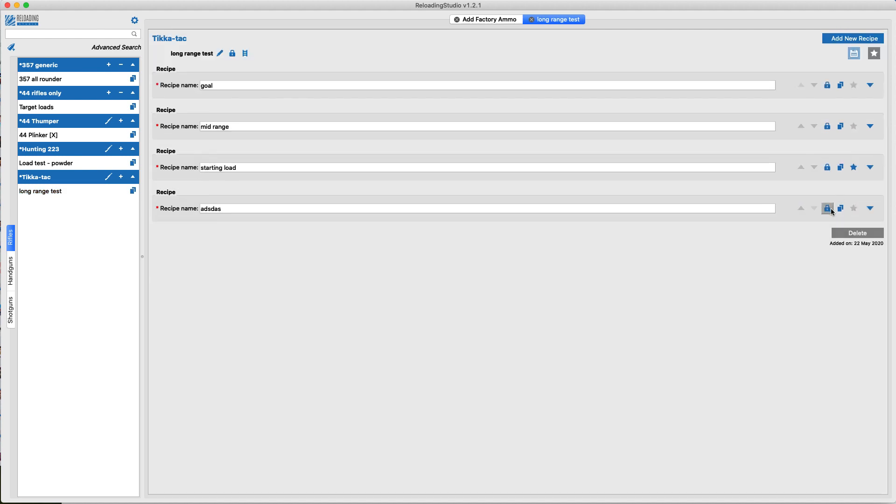
click(840, 208)
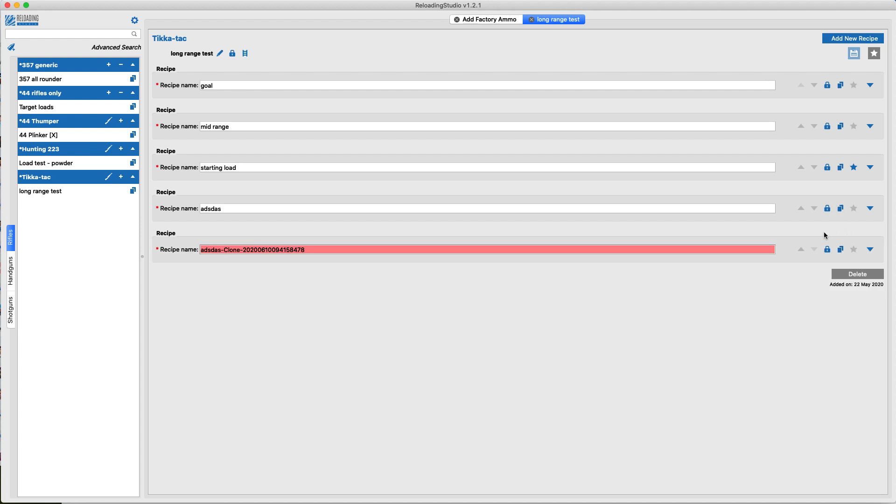
Expand the goal recipe and view the projectiles available for its primary components.
click(870, 85)
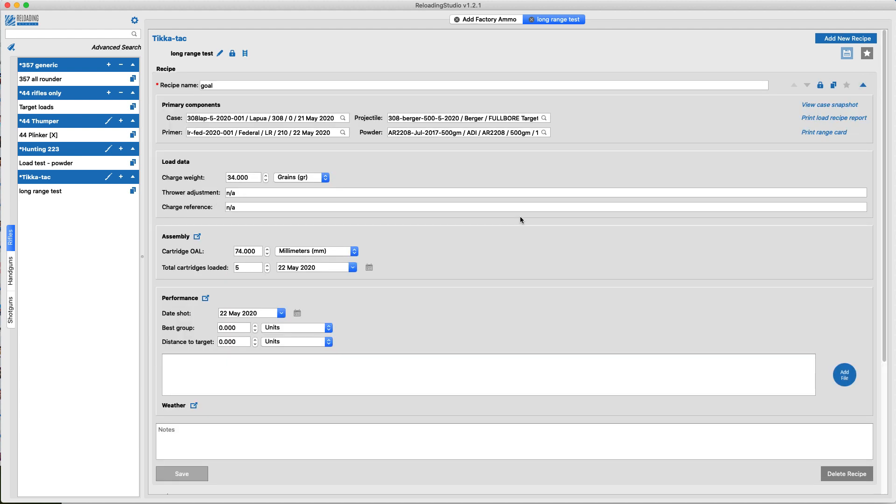
click(201, 84)
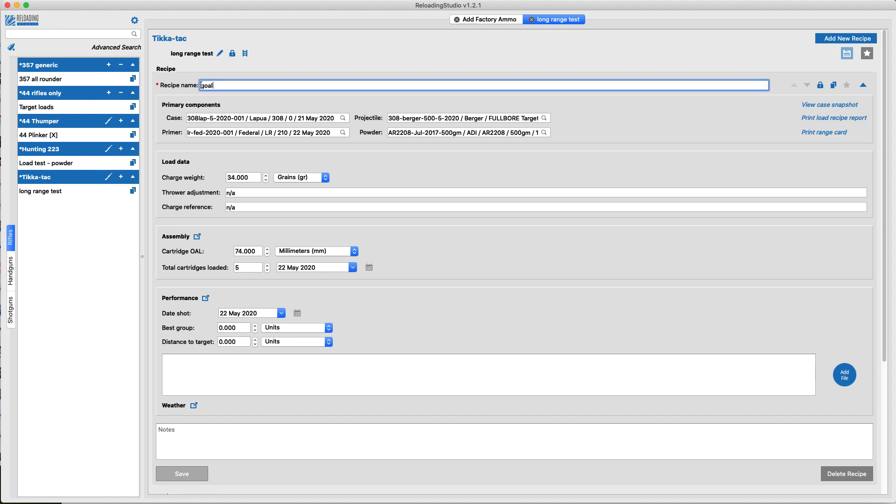
drag(201, 85, 212, 84)
click(480, 120)
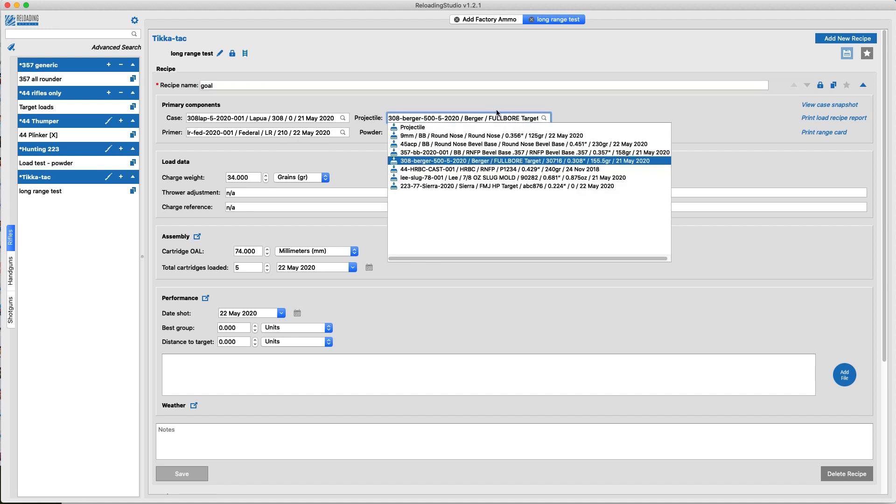
click(352, 79)
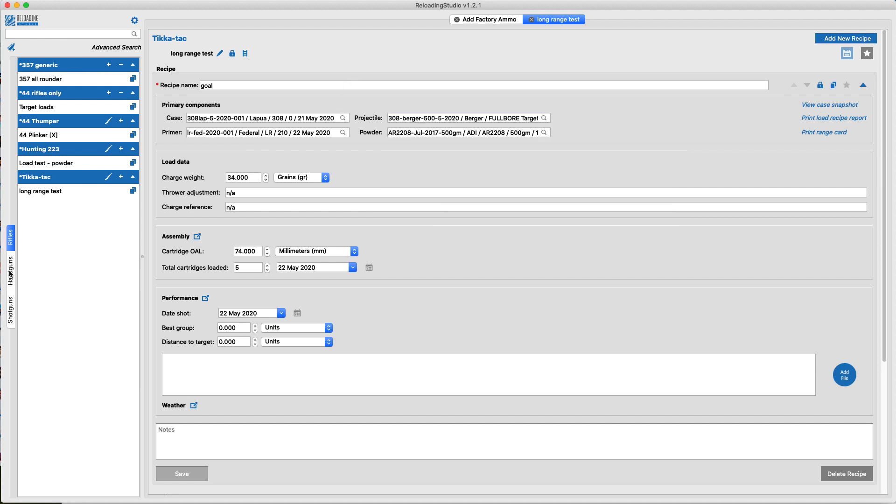
Open the shotgun group Fun machines (generic slugs) and view the details of its Lee slugs recipe.
click(10, 311)
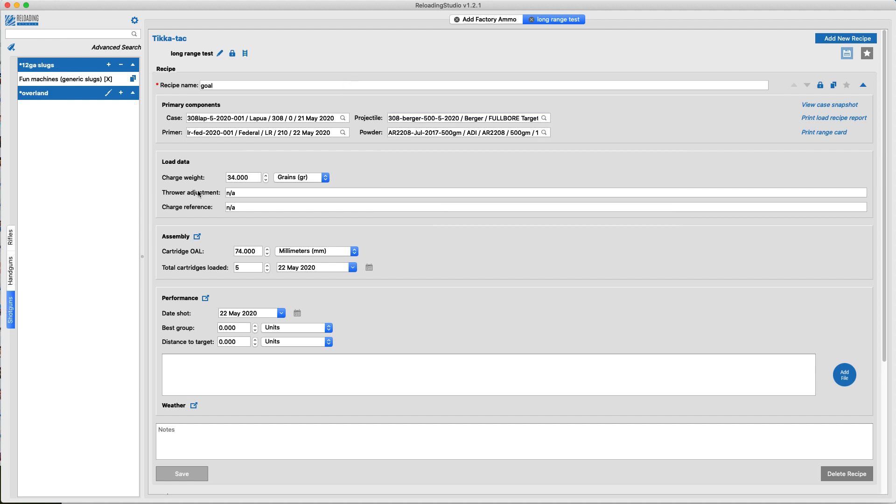
click(82, 79)
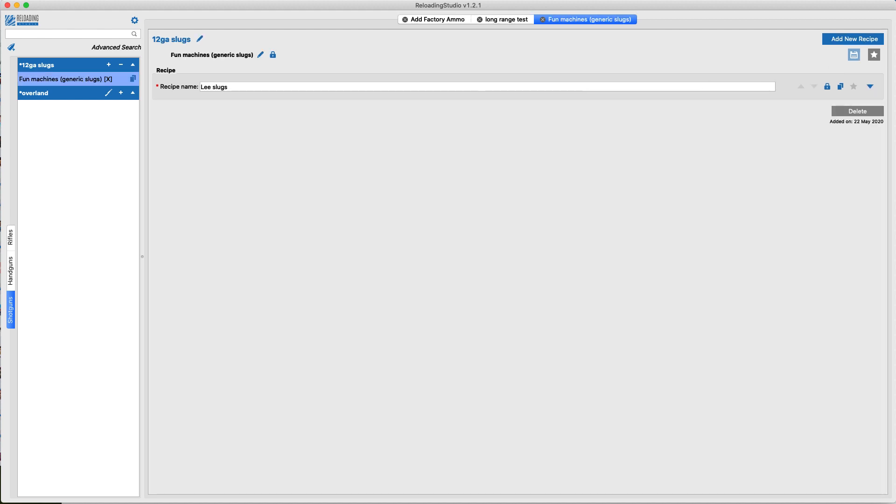
click(870, 87)
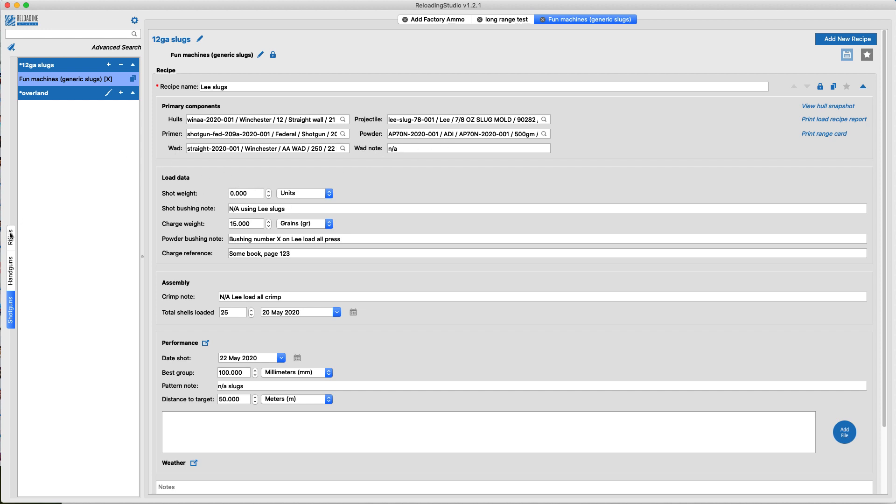
Return to the rifle group long range test and examine the goal recipe's thrower adjustment, charge reference and performance fields.
click(10, 235)
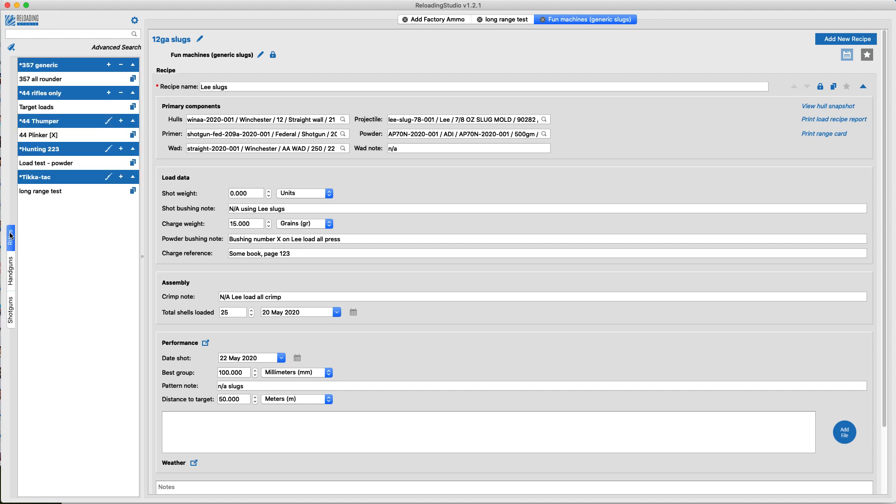
click(50, 192)
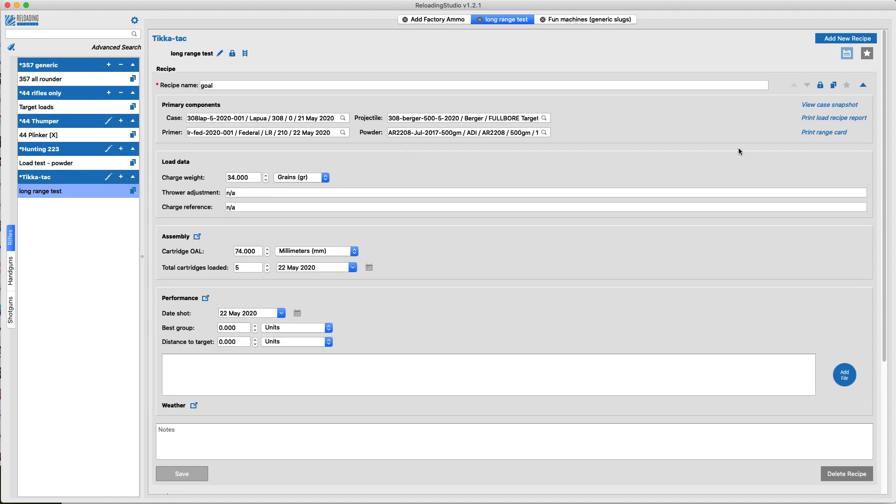
scroll(462, 290, down, 3)
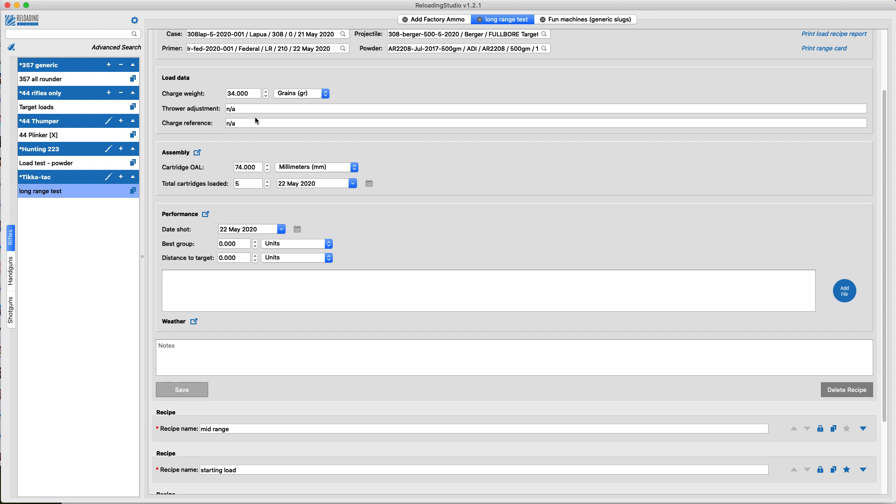
click(238, 106)
drag(253, 111, 189, 112)
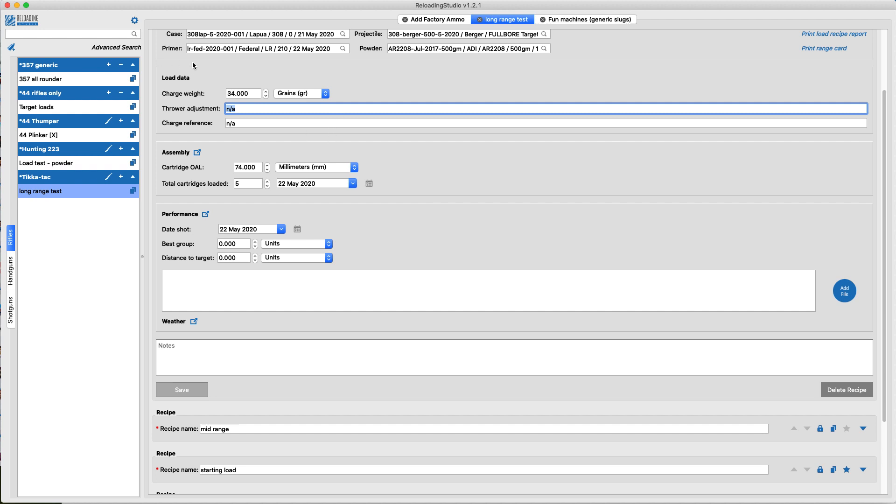
click(240, 130)
click(242, 126)
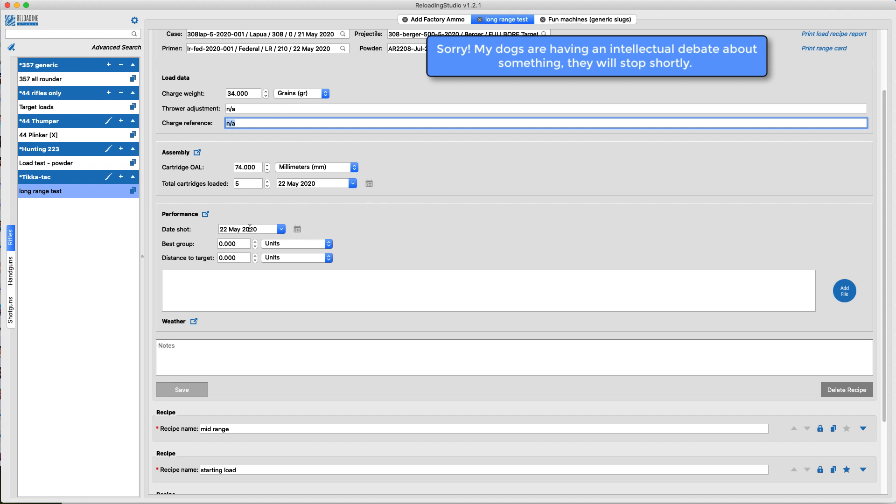
scroll(249, 229, down, 4)
scroll(402, 174, up, 2)
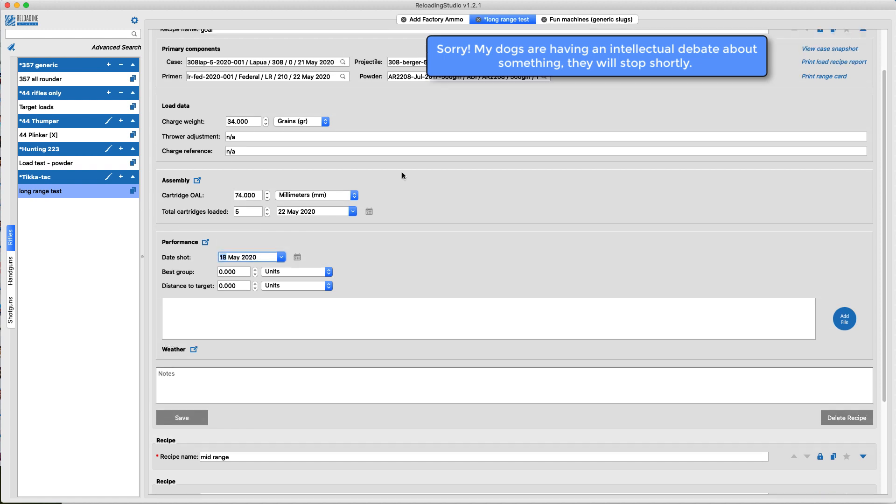
Examine the goal recipe's assembly details, including the COAL fields, the measurement reference options and the COAL measurement table.
scroll(402, 174, down, 2)
scroll(472, 204, down, 2)
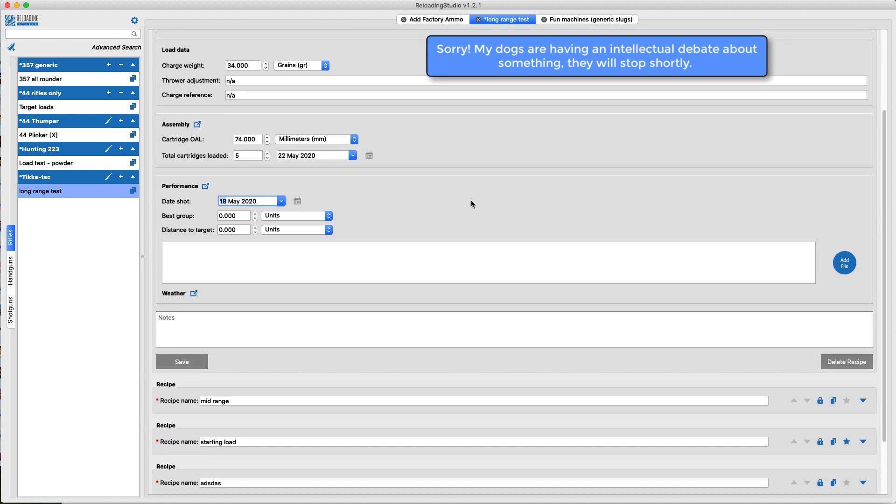
click(174, 140)
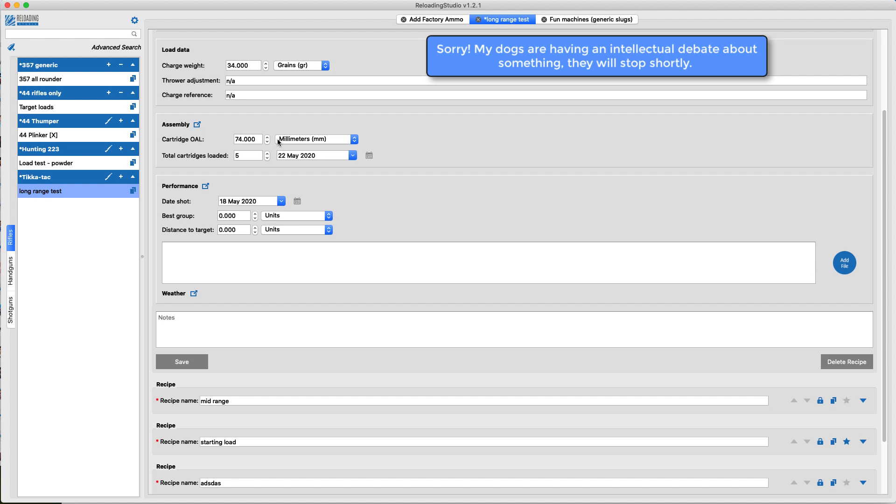
double_click(240, 155)
click(198, 127)
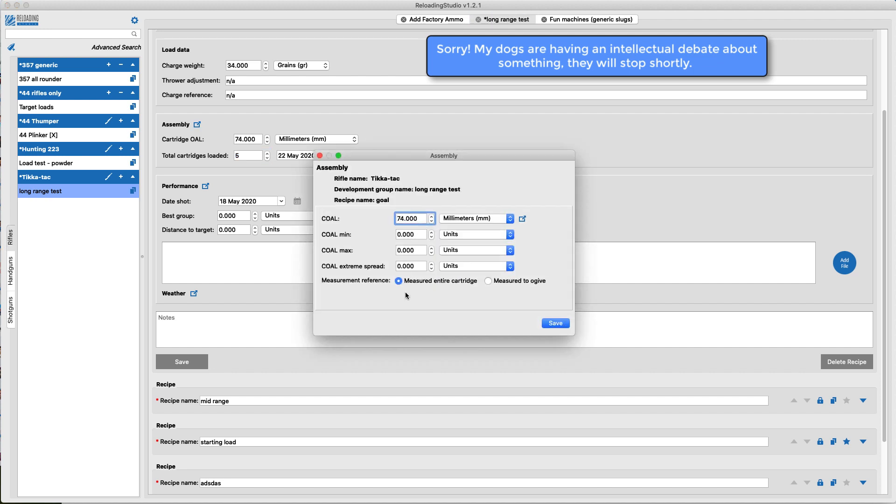
click(505, 279)
click(399, 280)
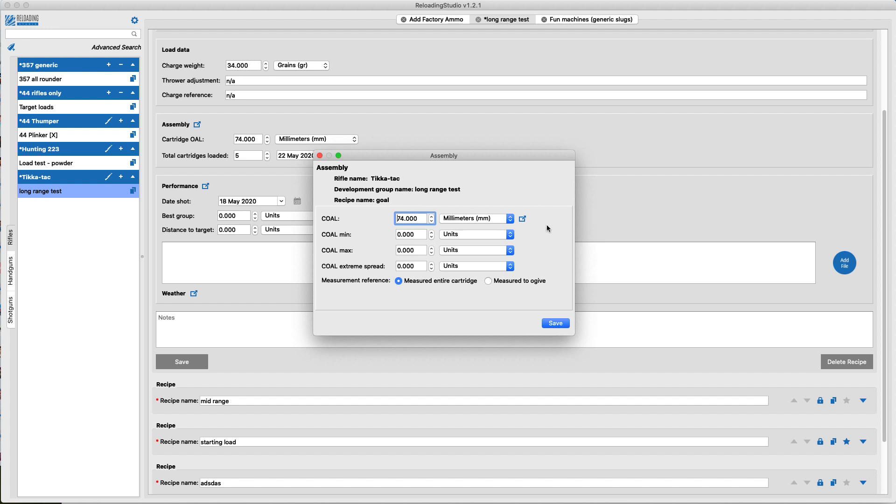
click(523, 219)
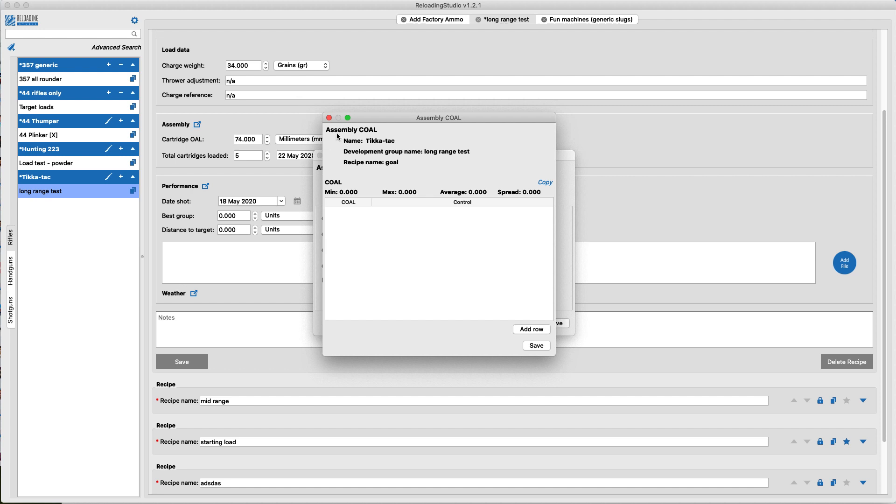
click(329, 117)
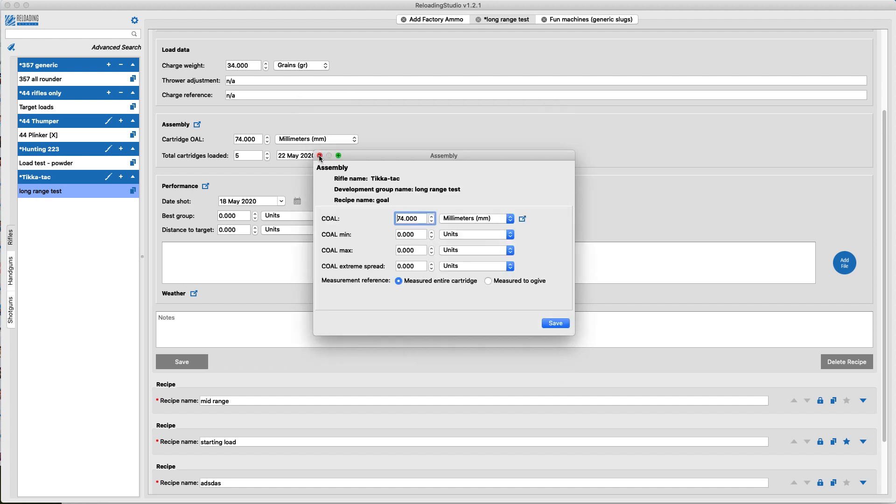
click(320, 155)
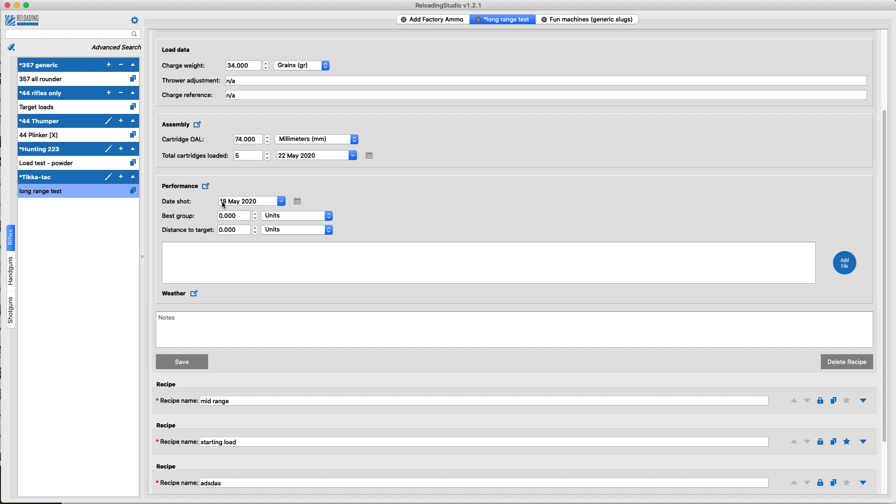
Examine the goal recipe's best group and distance fields and its detailed performance data, down to the sight adjustment note.
click(245, 216)
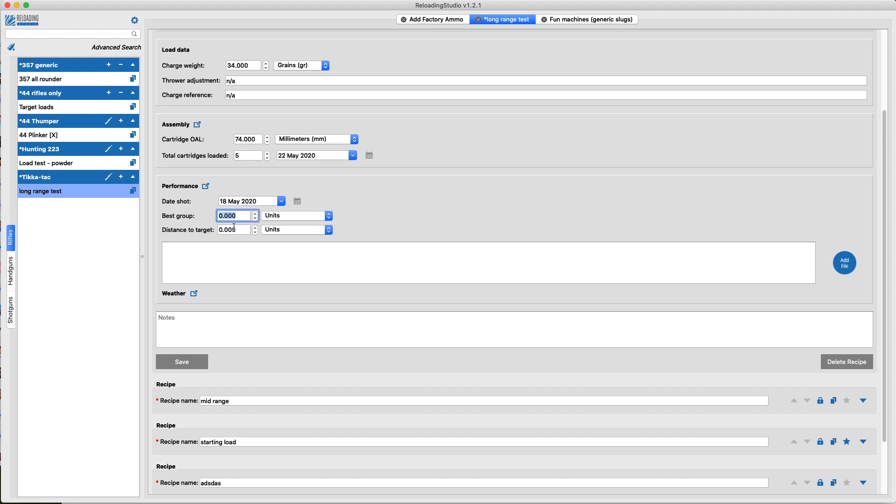
key(Tab)
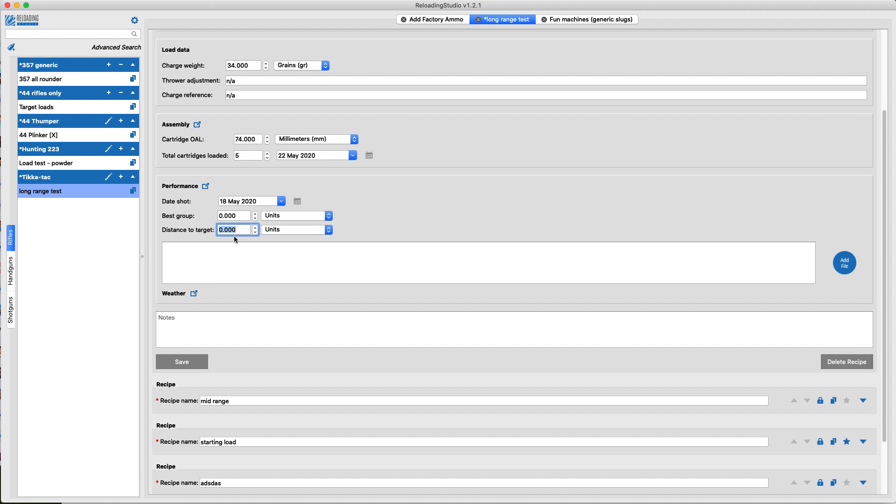
click(205, 186)
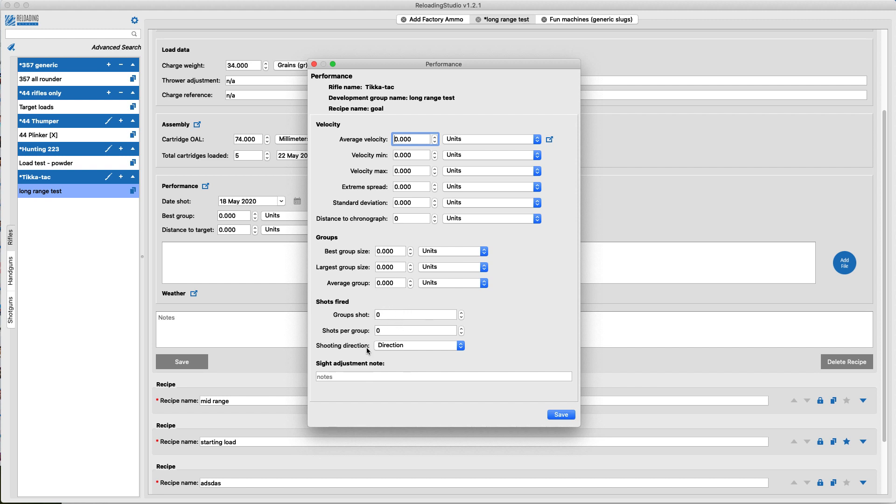
click(348, 377)
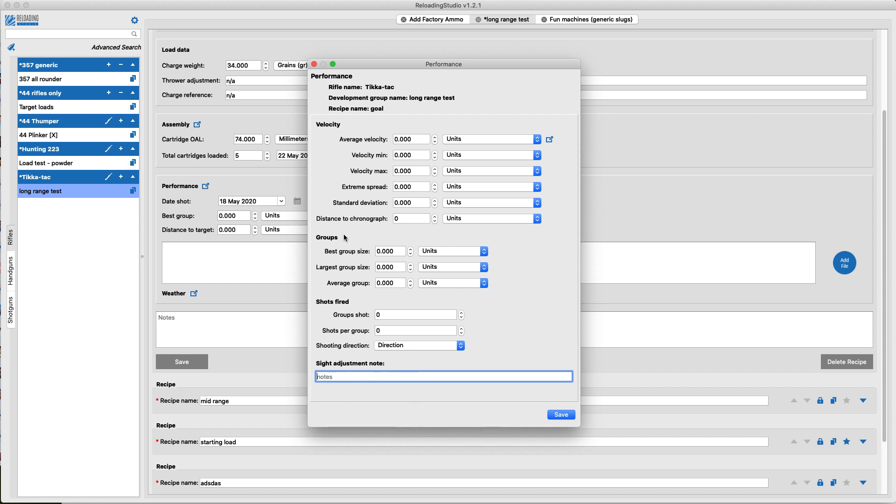
click(314, 64)
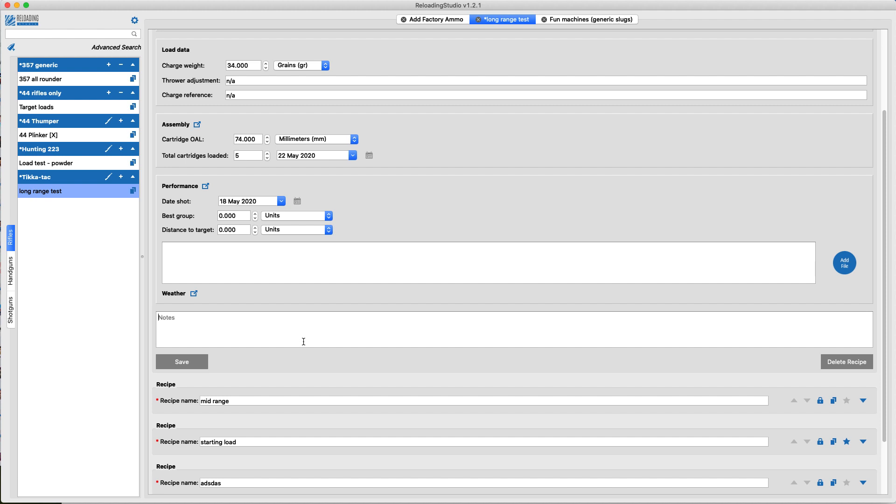
Add the note "hjfgf" and an image file to the goal recipe, and view its weather fields.
text(hjfgf)
drag(891, 254, 529, 250)
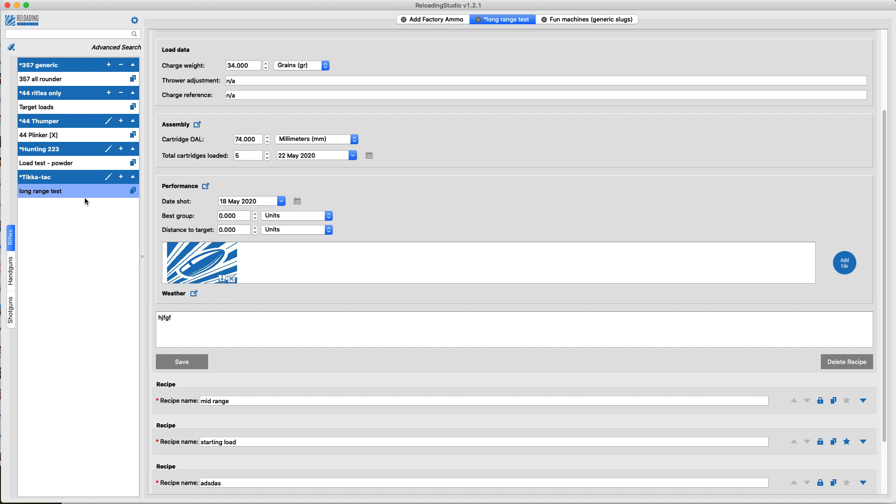
click(194, 294)
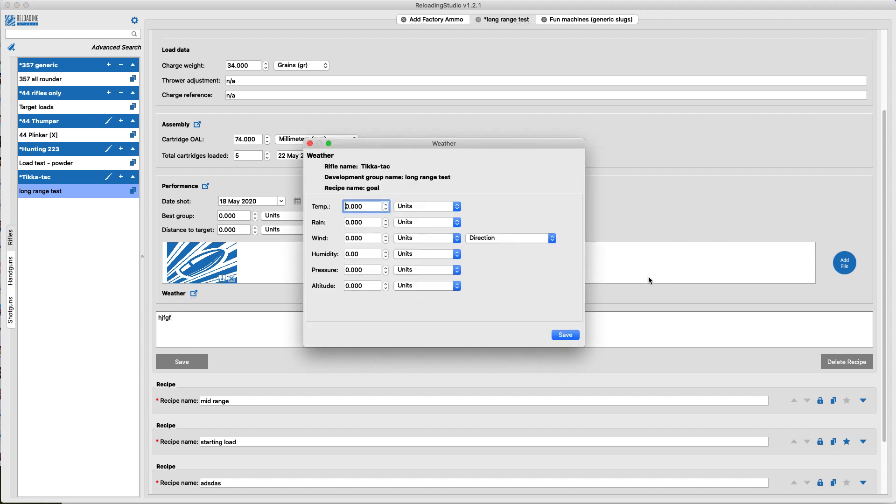
click(309, 144)
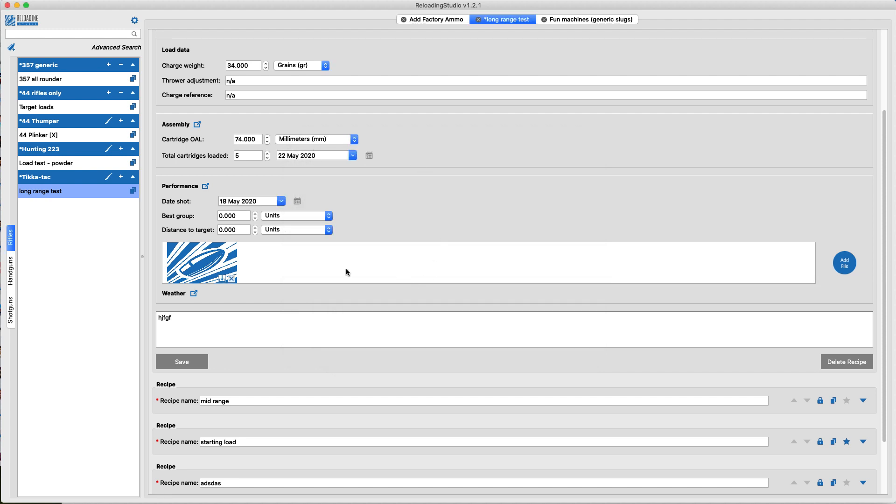
Collapse the goal recipe and mark it with a star in the long range test group.
scroll(862, 177, up, 5)
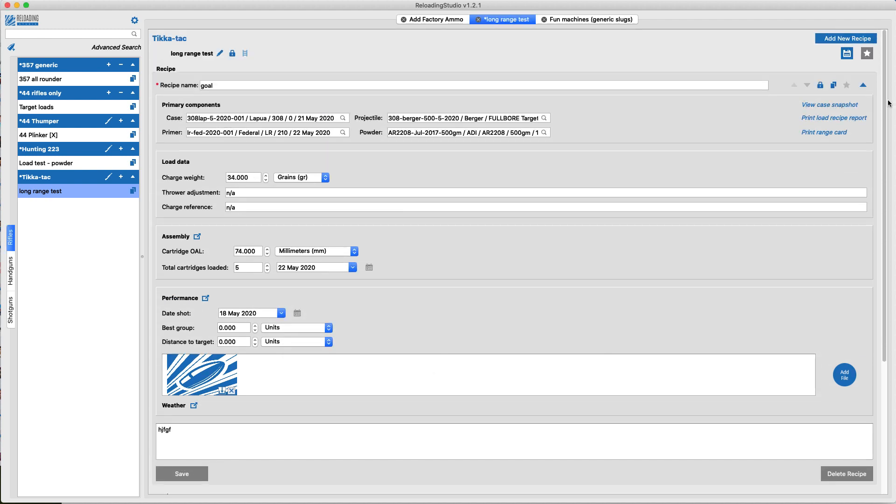
click(865, 85)
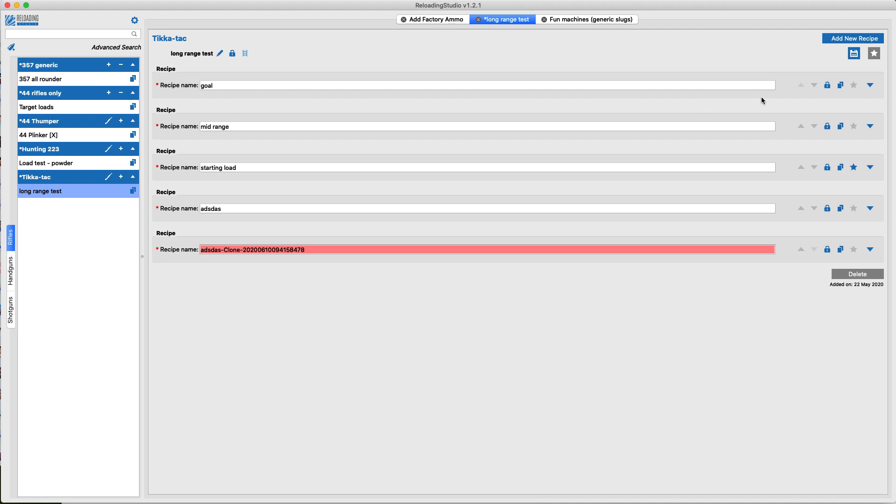
click(853, 85)
View the Loaded Ammo catalogue among the settings' info lists, and open the Advanced Search from Cartridge Development.
click(133, 21)
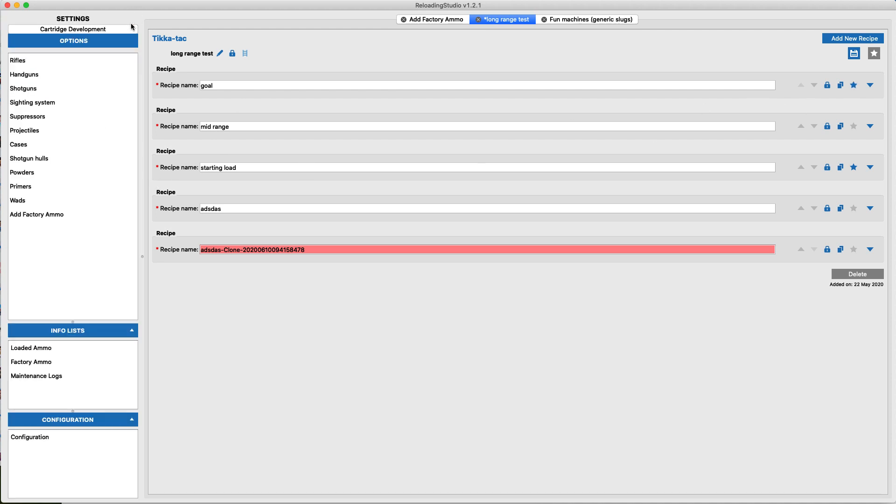
click(29, 350)
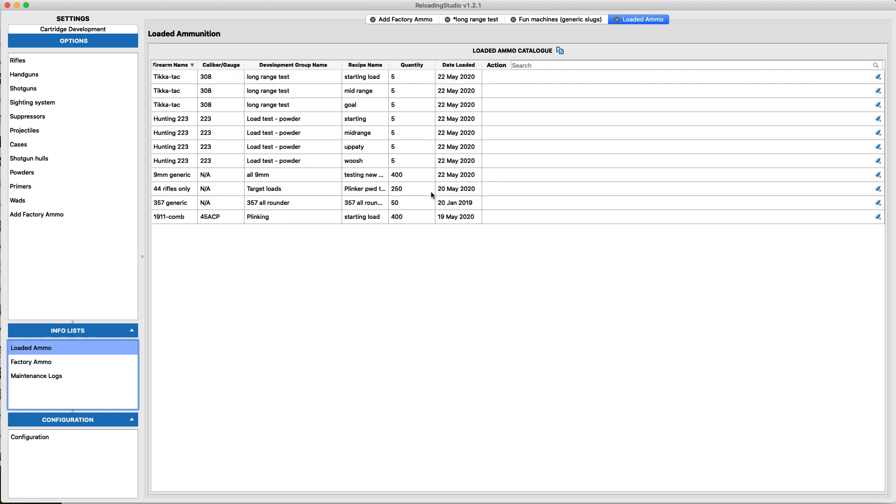
click(121, 30)
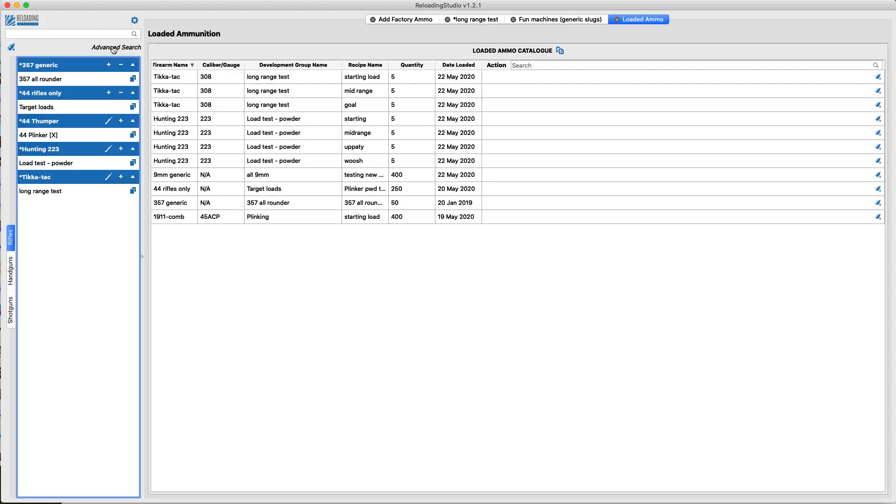
click(113, 48)
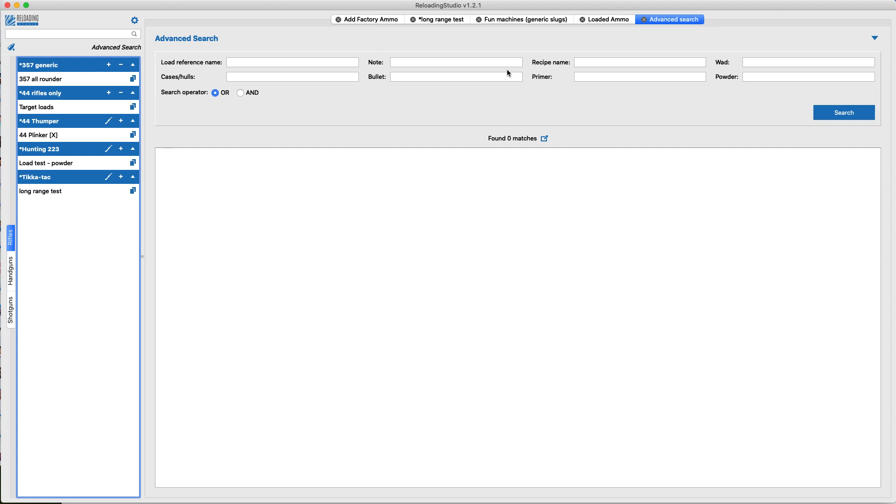